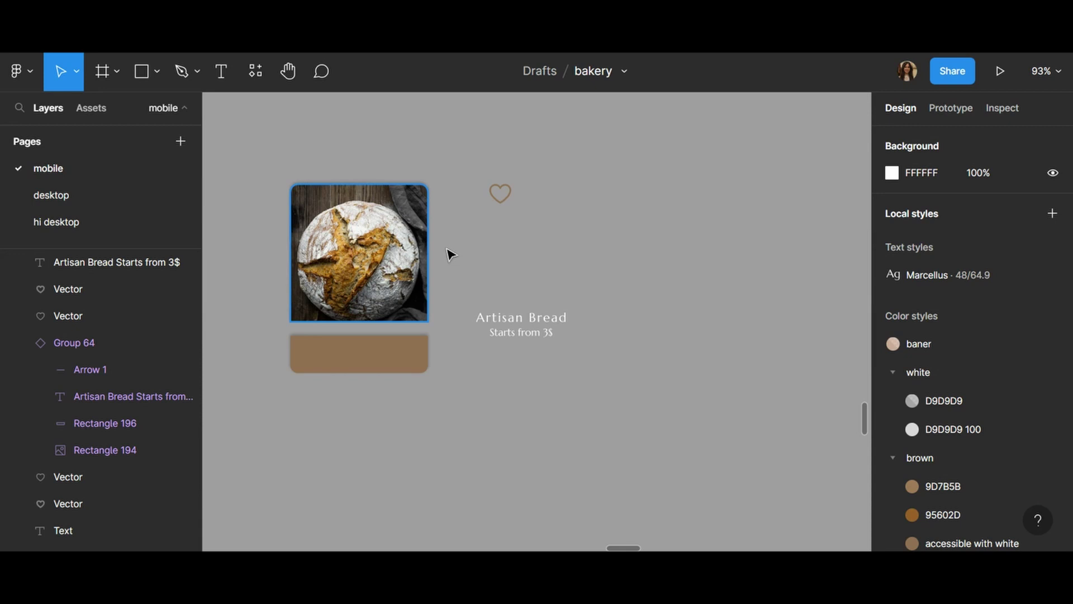
Shift the outline heart about 26 px left to X 5247, toward the bread photo
click(510, 196)
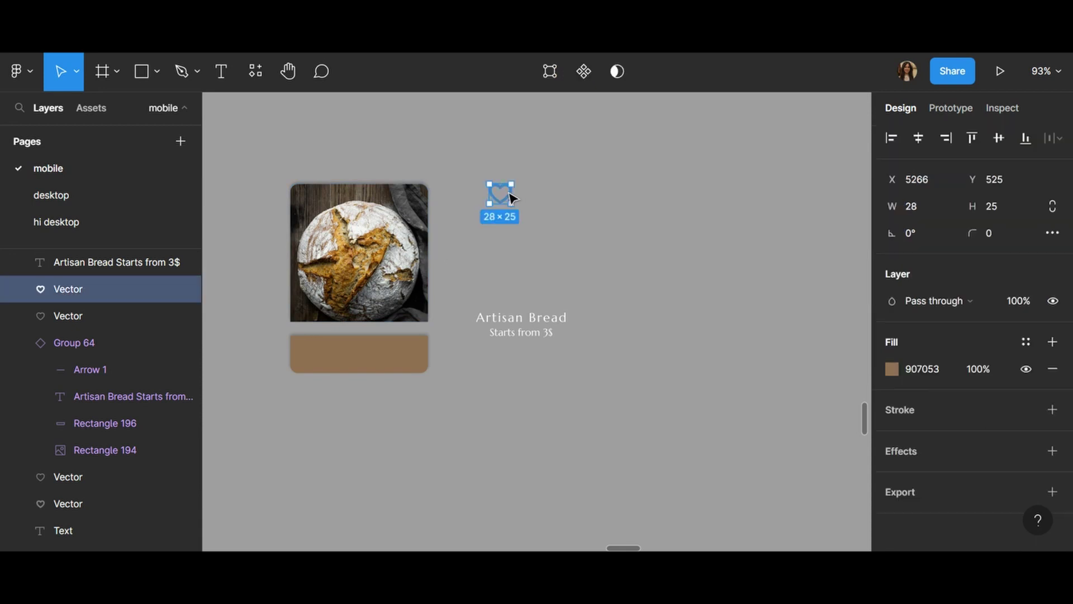
drag(510, 196, 496, 196)
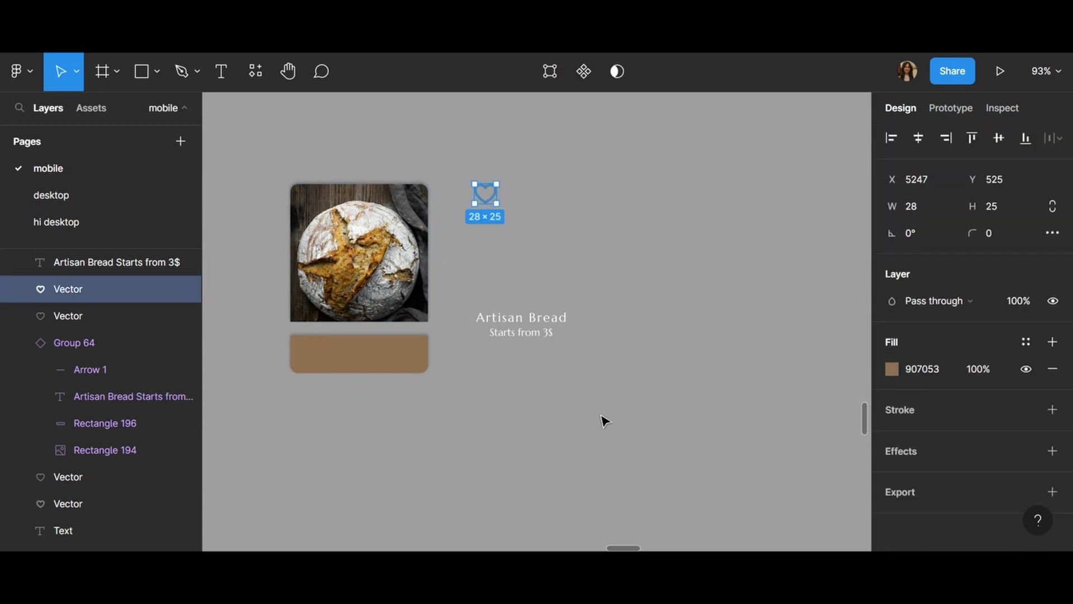
click(396, 262)
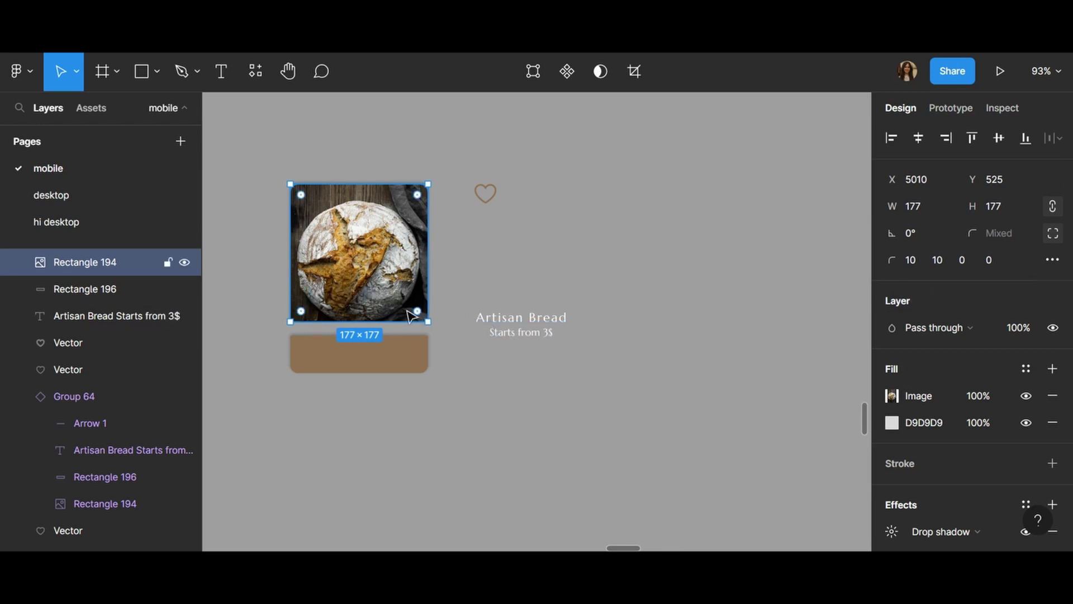
Move brown Rectangle 196 up to Y 705, closing the gap beneath the bread photo
mouse_move(385, 367)
mouse_down()
mouse_move(378, 360)
mouse_move(379, 372)
mouse_up()
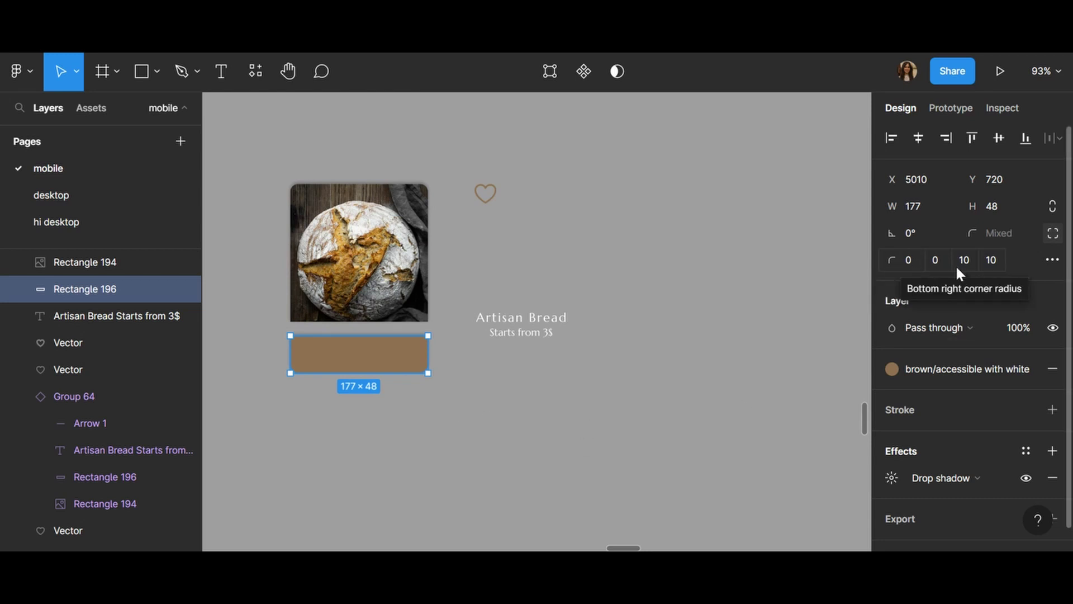
click(379, 287)
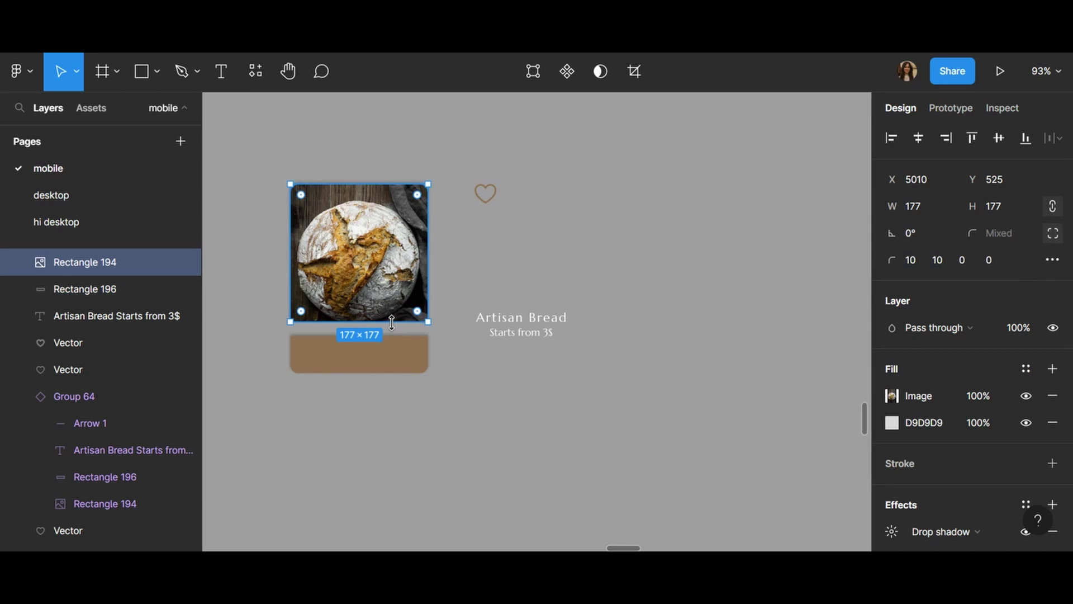
click(386, 358)
key(Up)
key(Up)
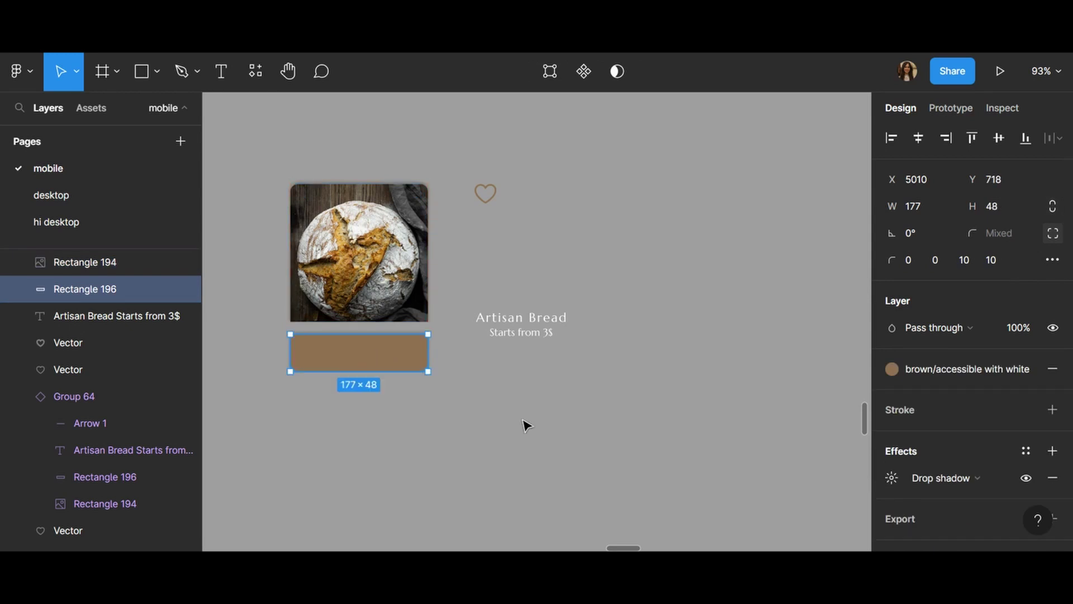
key(Up)
key(Up)
key(Up)
key(Up)
key(Up)
key(Up)
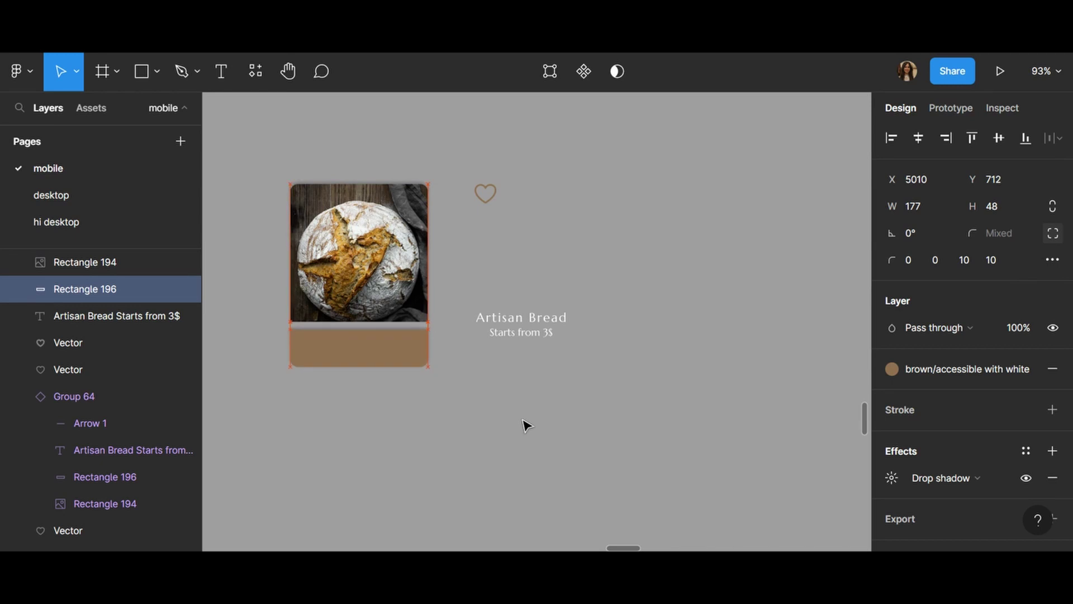
key(Up)
key(Up)
key(Up)
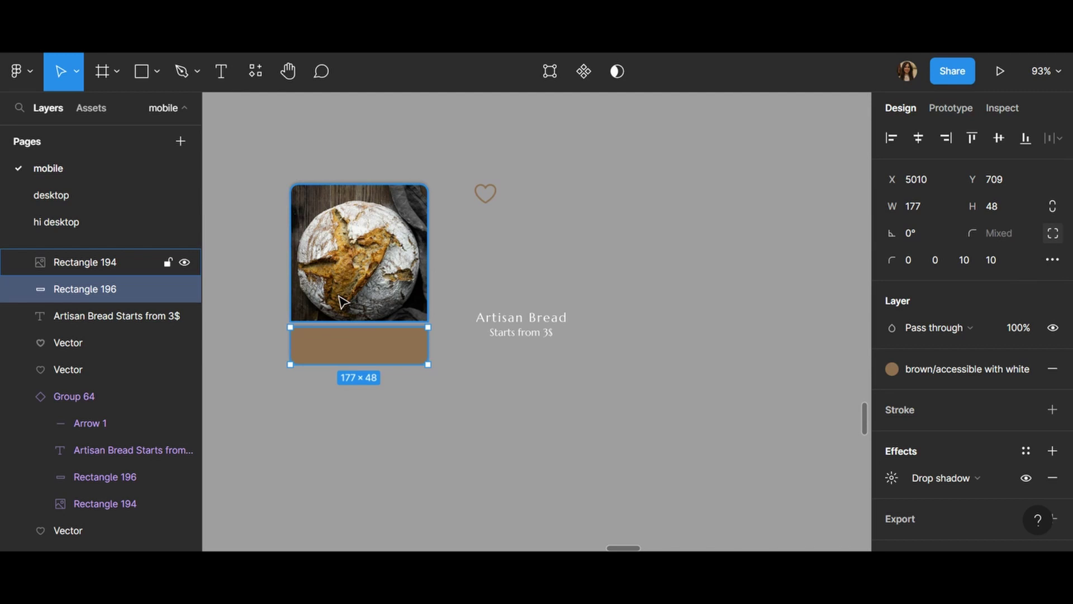
key(alt)
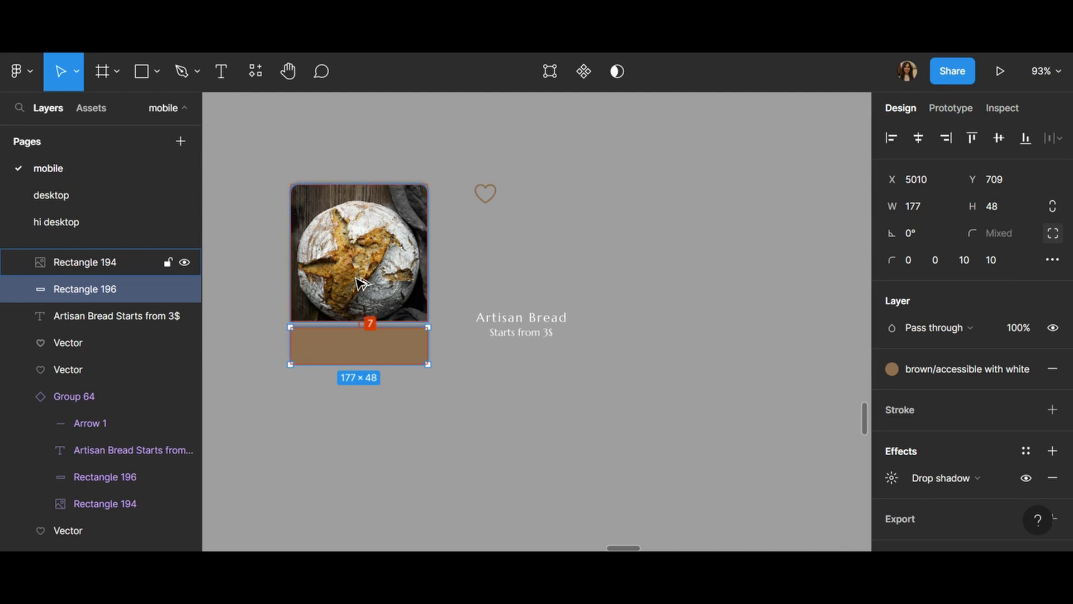
key(Up)
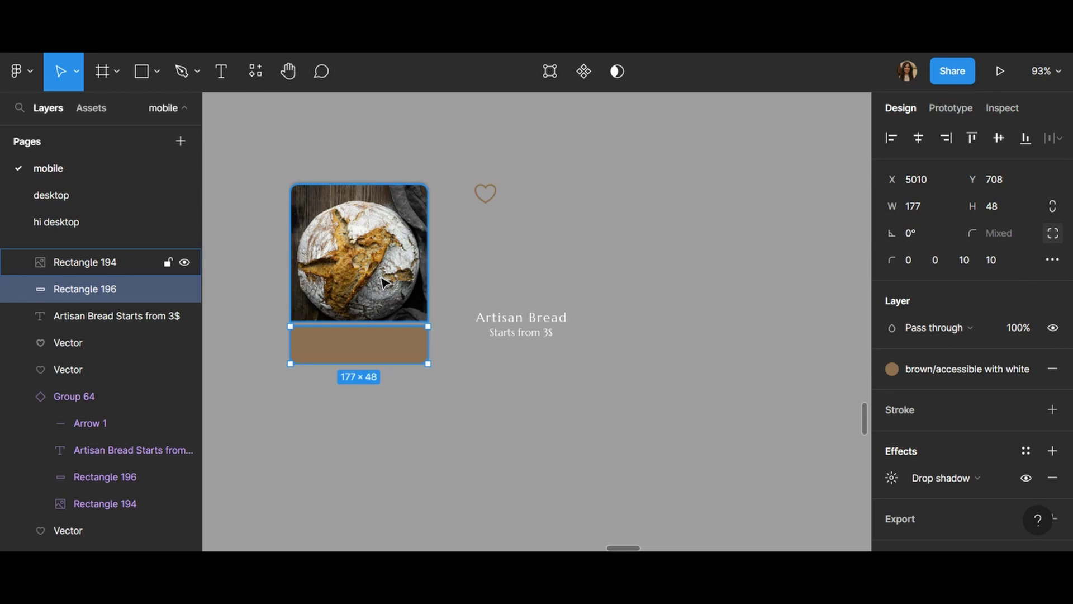
key(alt)
key(Up)
key(Up)
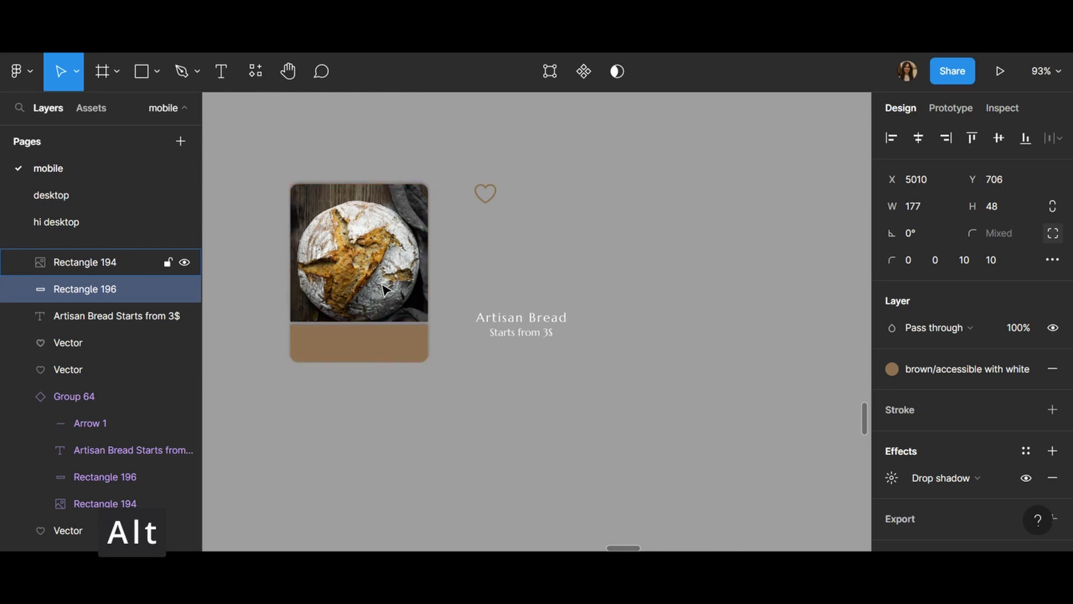
key(Up)
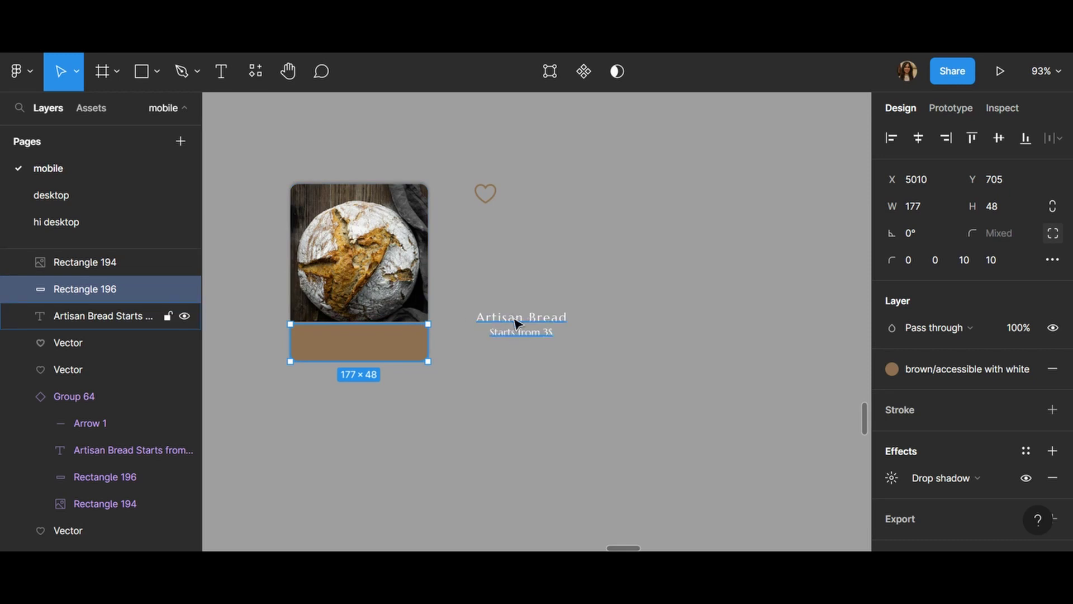
Bring the 'Artisan Bread / Starts from 3$' text to front and centre it on the brown bar
drag(513, 324, 364, 374)
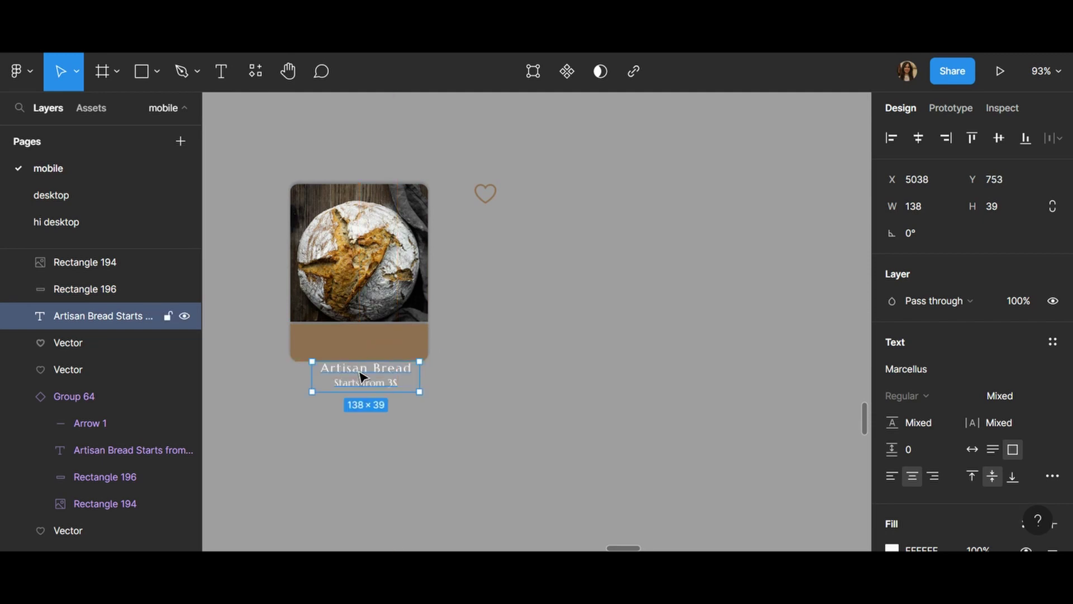
right_click(363, 370)
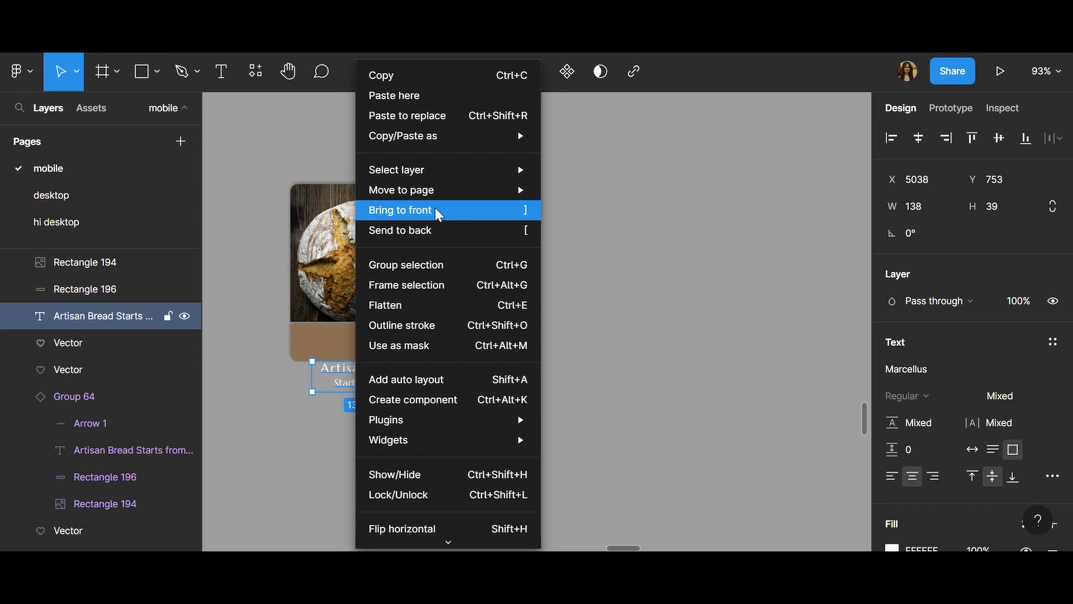
click(459, 212)
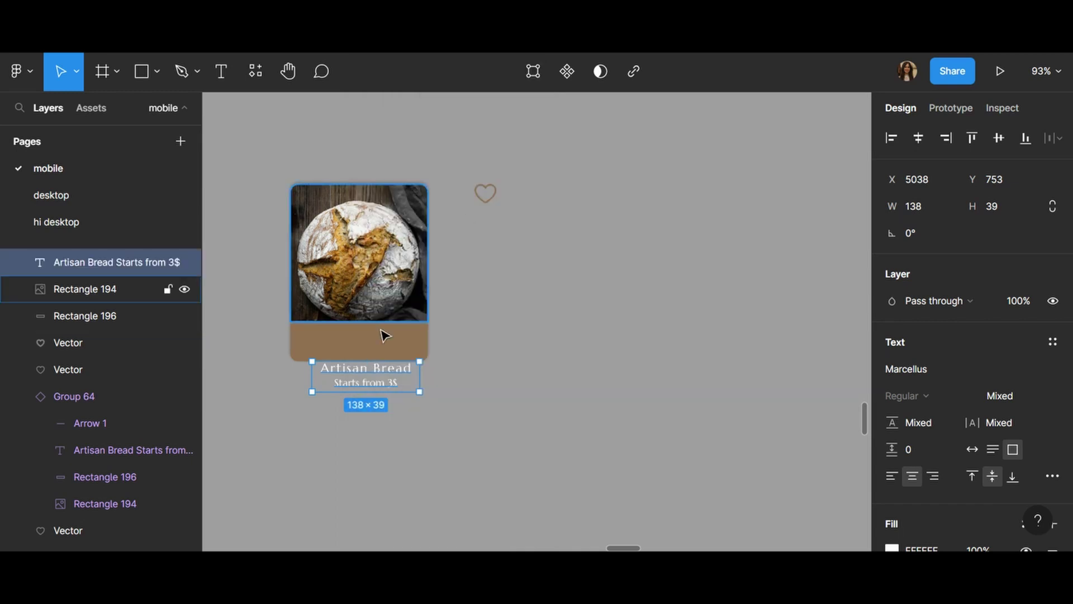
drag(359, 370, 356, 339)
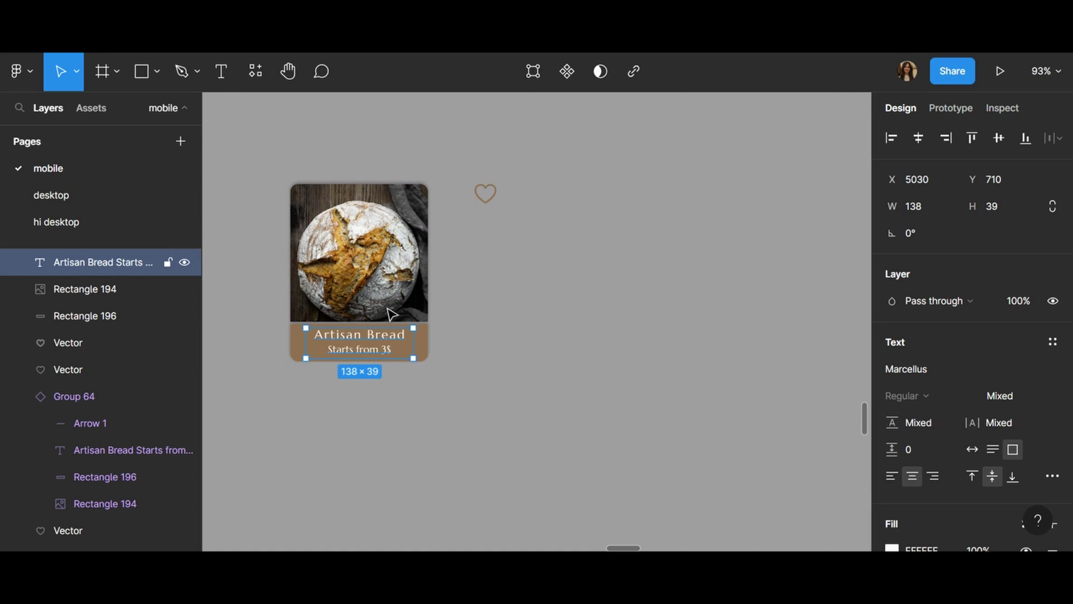
Draw a short arrow on the brown band to the right of the price line
click(439, 366)
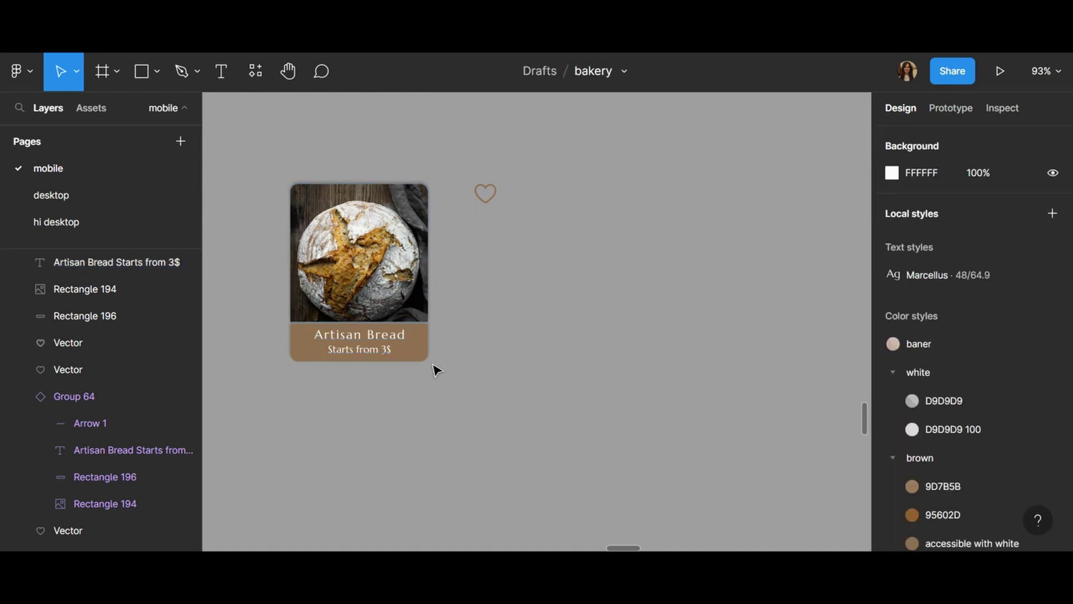
click(159, 84)
click(93, 154)
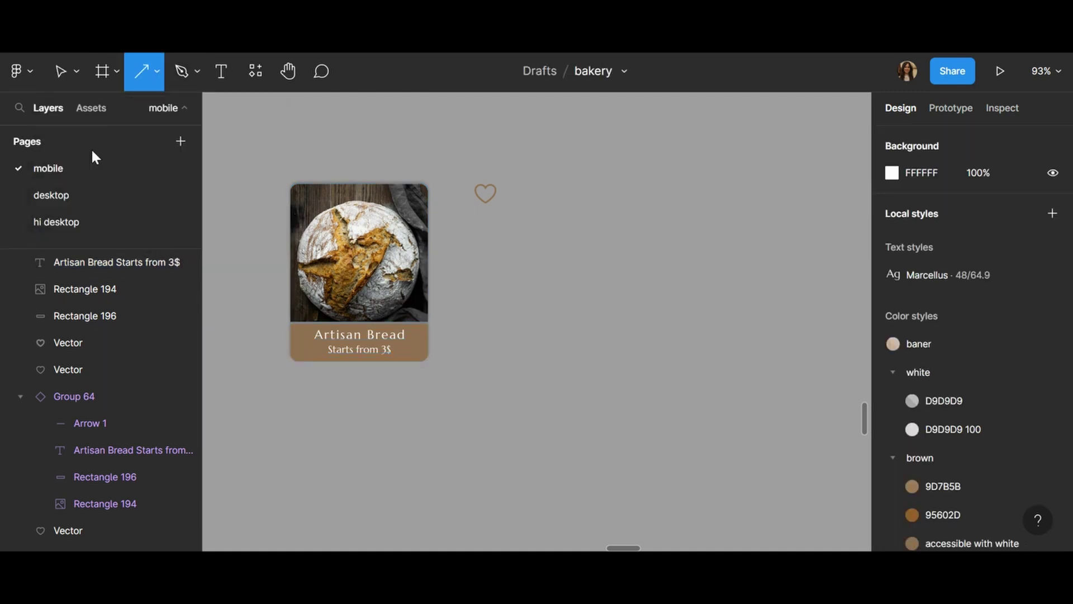
drag(398, 352, 411, 353)
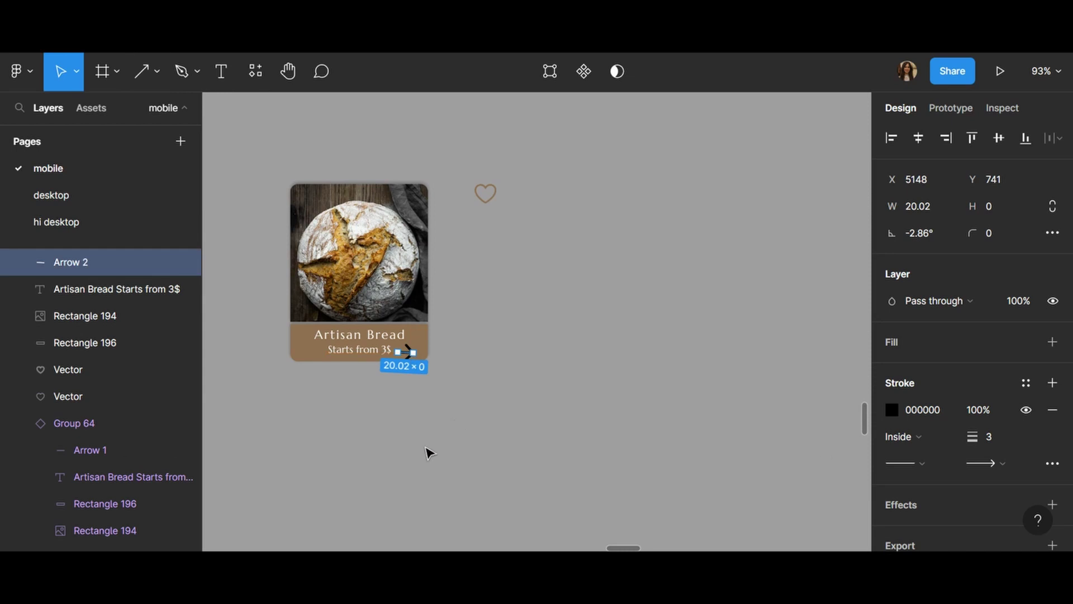
key(Right)
key(Right)
key(Right)
key(Right)
key(Right)
key(Right)
key(Right)
key(Right)
key(Right)
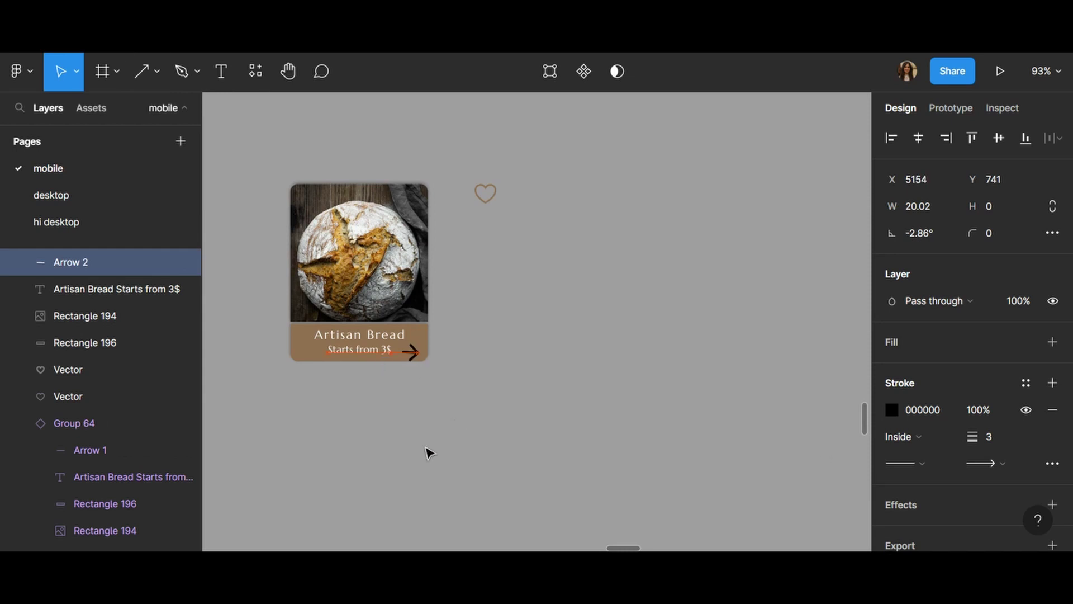
key(Up)
key(Up)
key(Up)
key(Right)
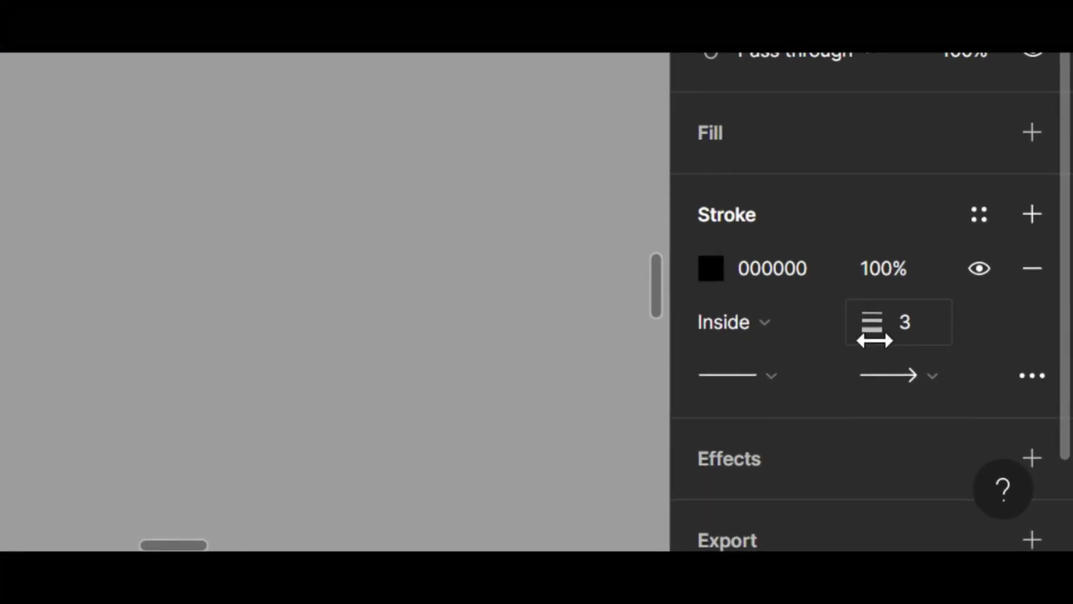
Adjust the arrow's stroke weight, ending at 0
drag(870, 323, 867, 328)
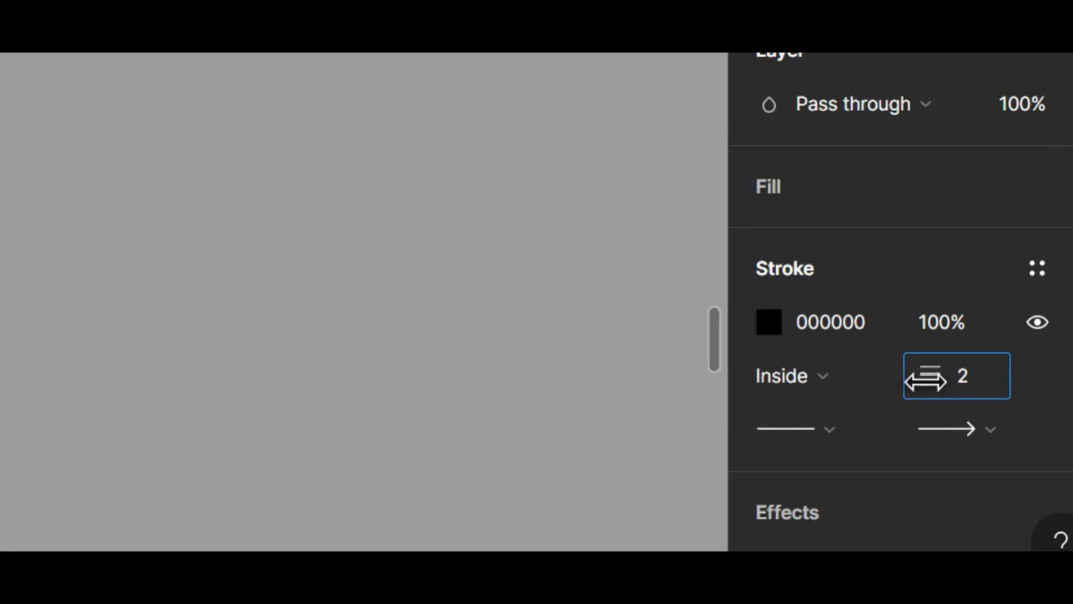
drag(925, 380, 921, 388)
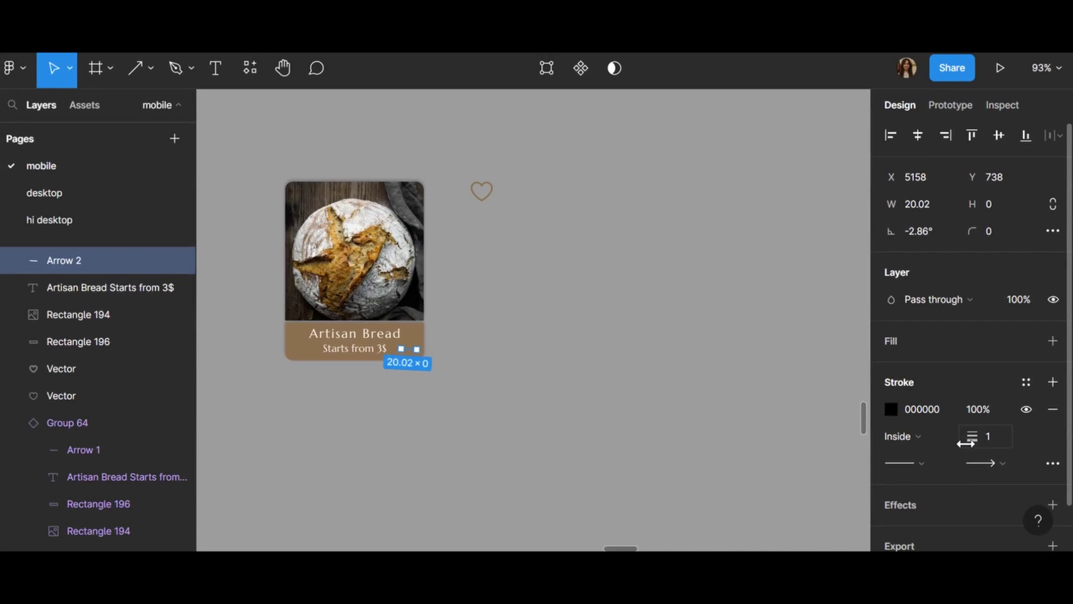
click(917, 383)
drag(963, 440, 963, 442)
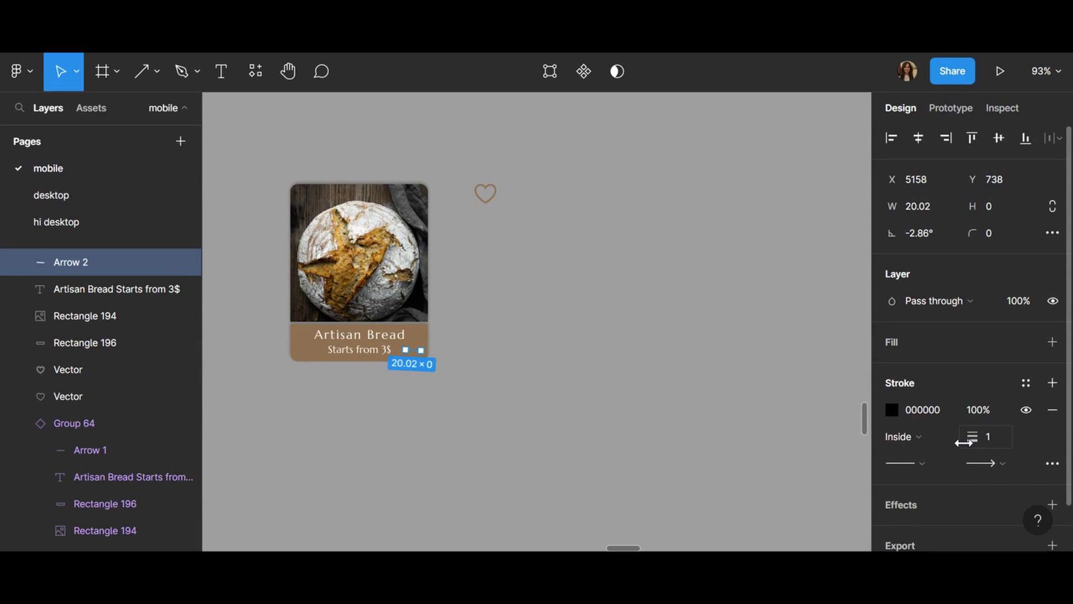
key(Right)
drag(963, 442, 968, 437)
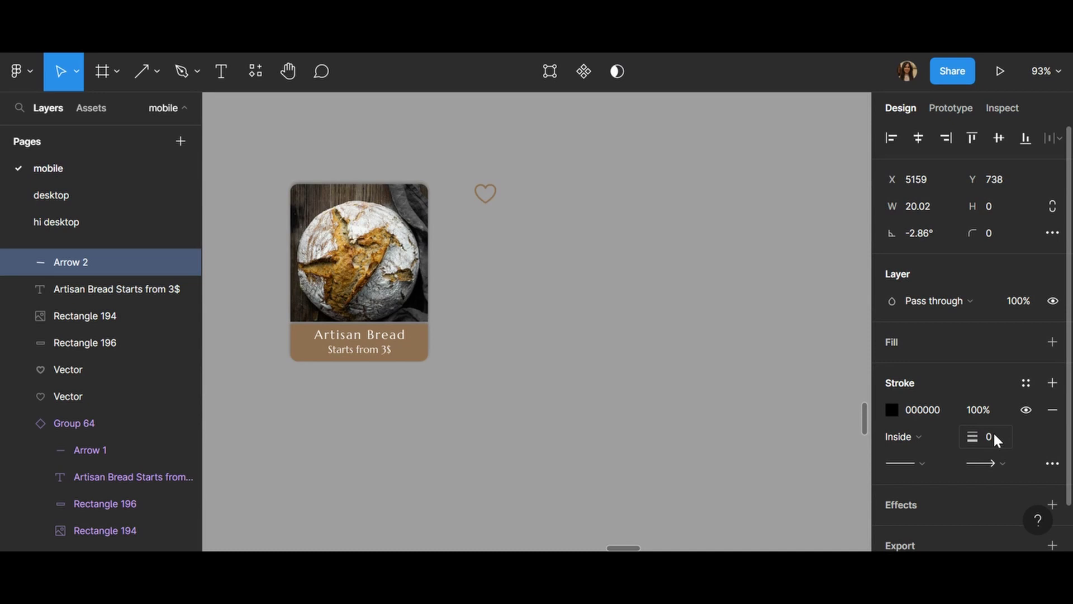
Give Arrow 2 a white FFFFFF stroke at weight 2
click(991, 437)
key(Return)
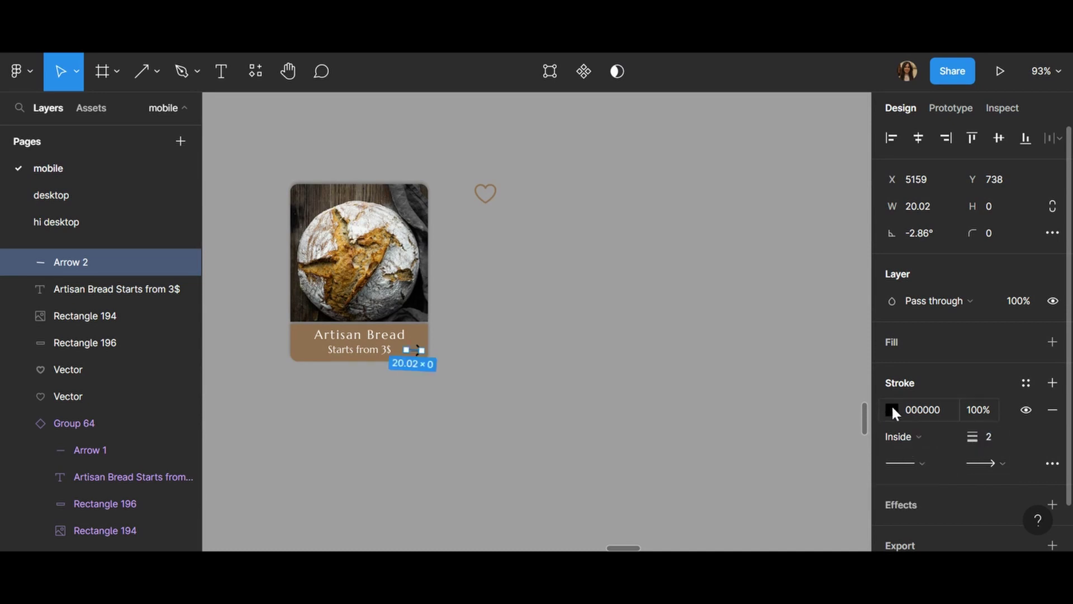
click(893, 411)
click(691, 475)
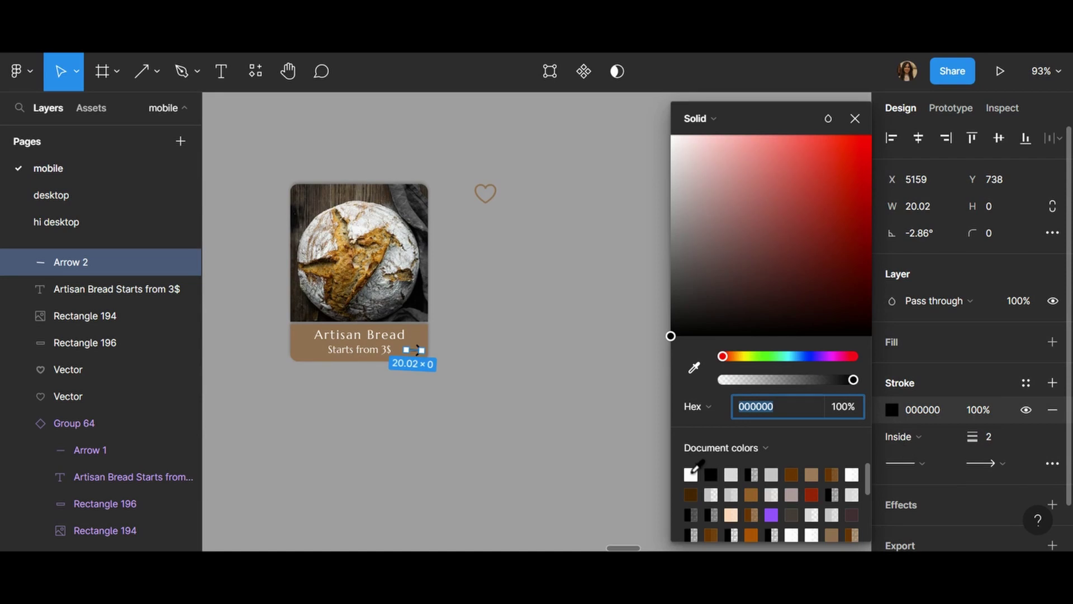
click(853, 119)
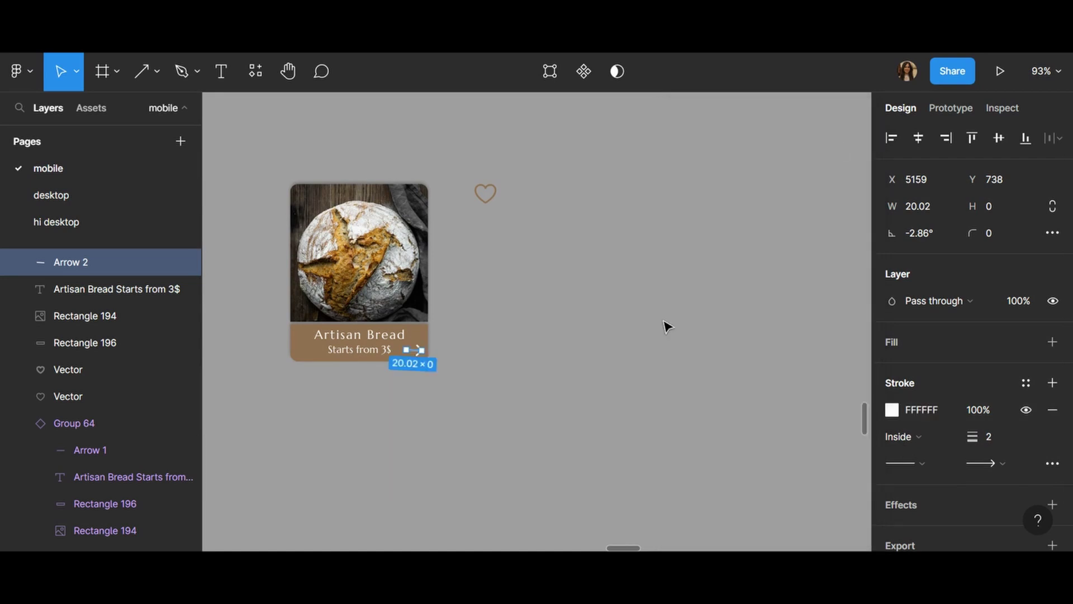
Nudge Arrow 2 one pixel left and one pixel up to Y 737
click(431, 410)
click(416, 353)
key(Left)
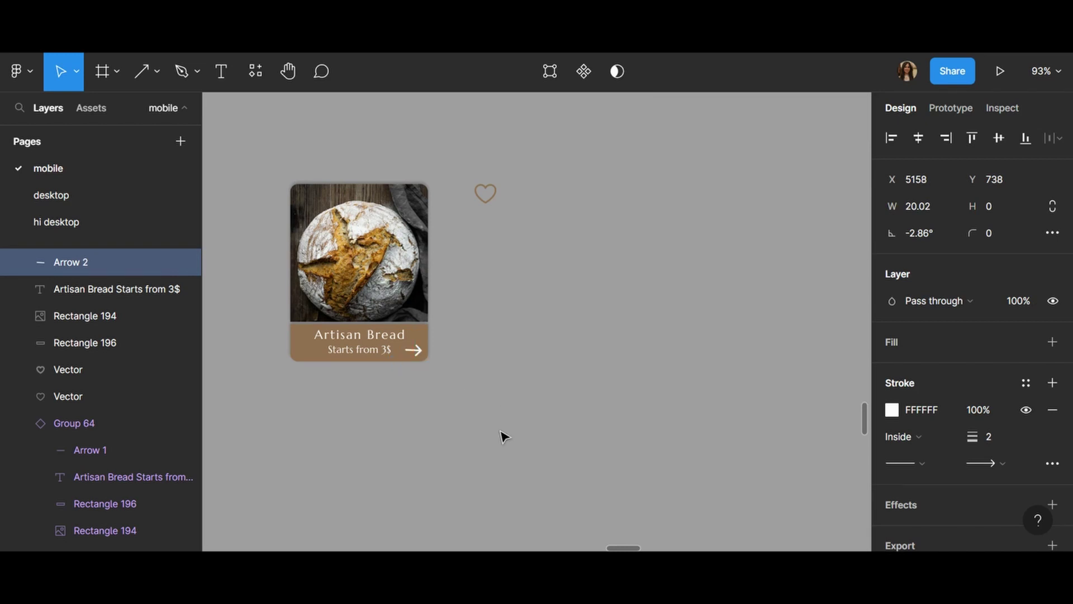
key(Up)
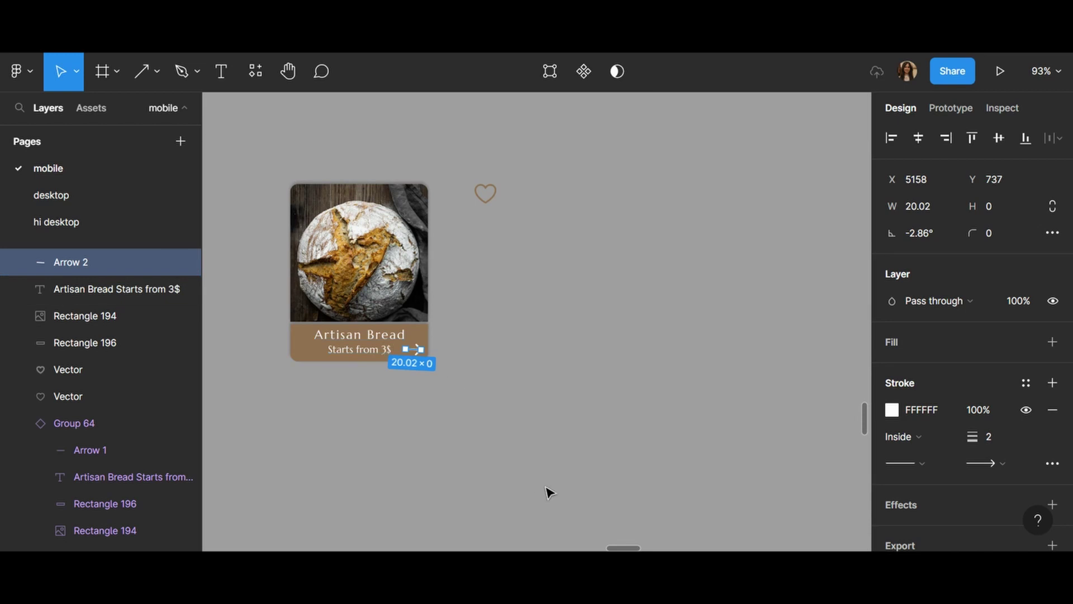
click(527, 414)
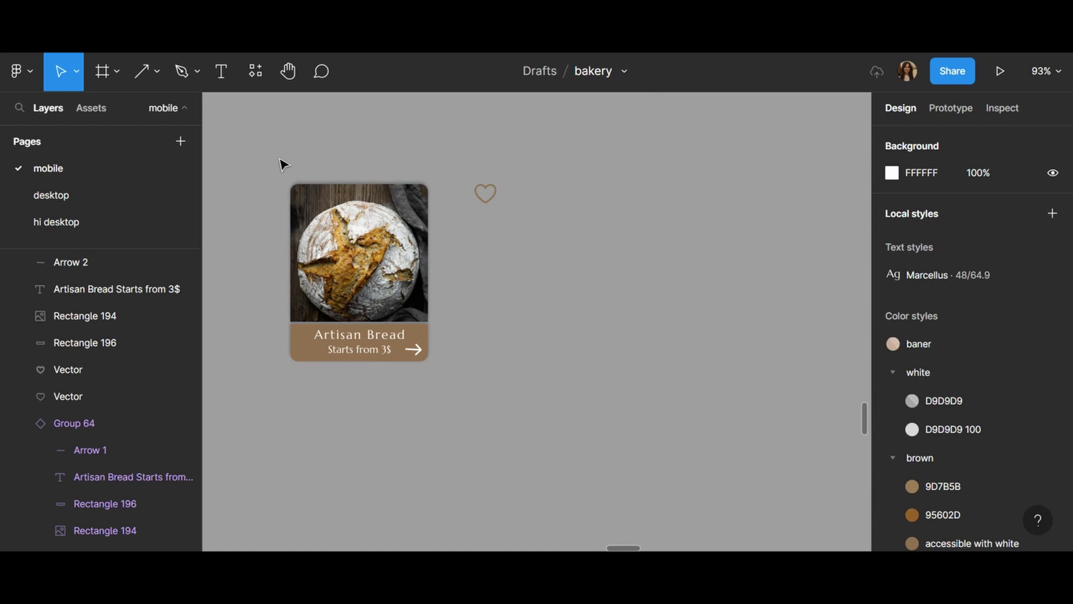
Group the bread photo, brown bar, text and arrow as Group 74
drag(279, 157, 438, 385)
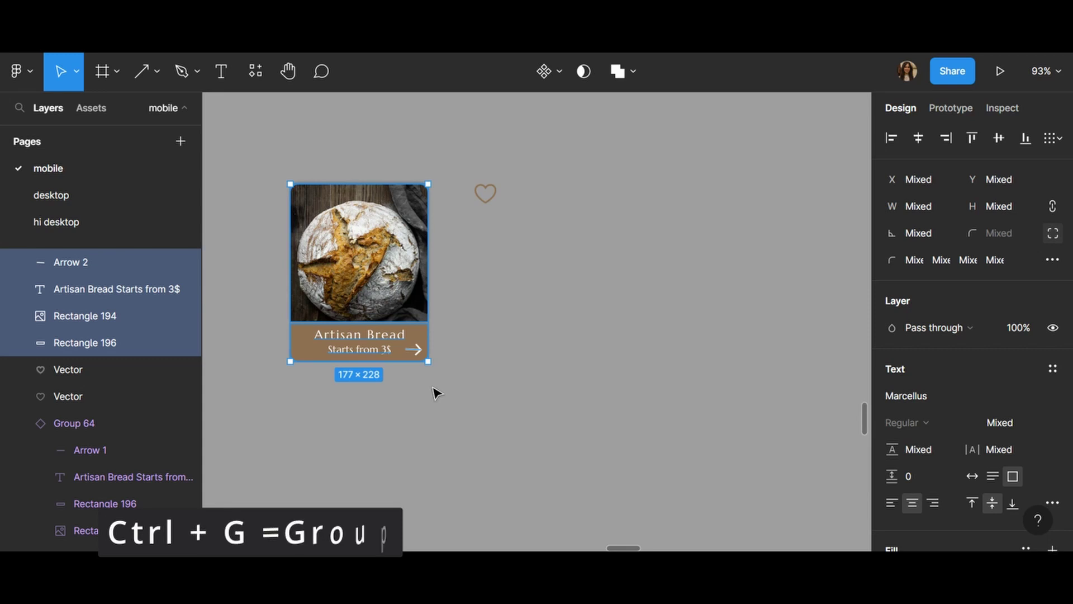
key(ctrl+g)
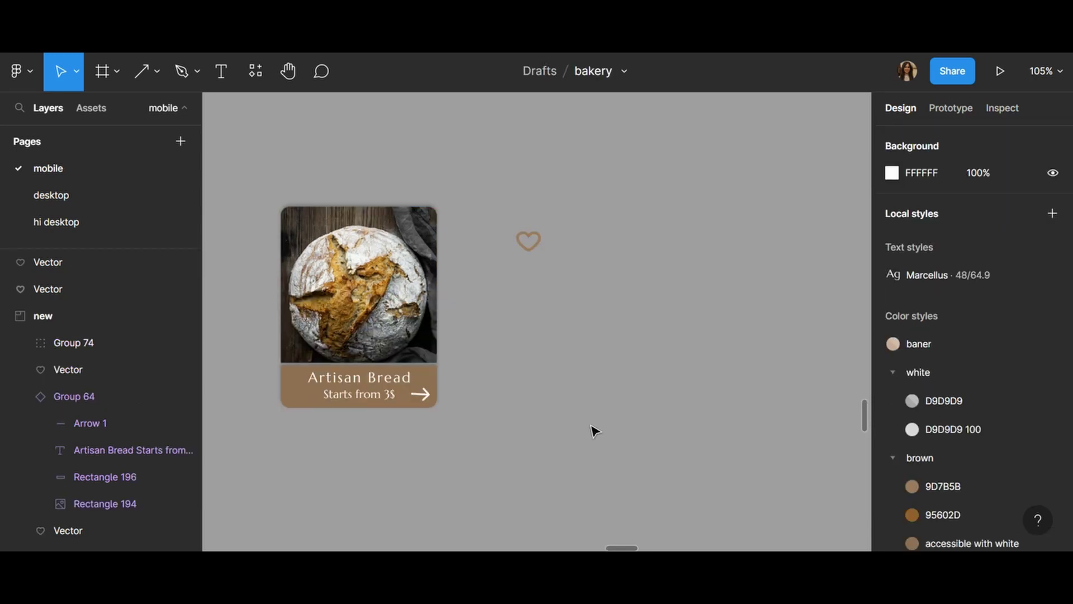
Add a 9D7B5B tan fill to the heart outline
click(540, 242)
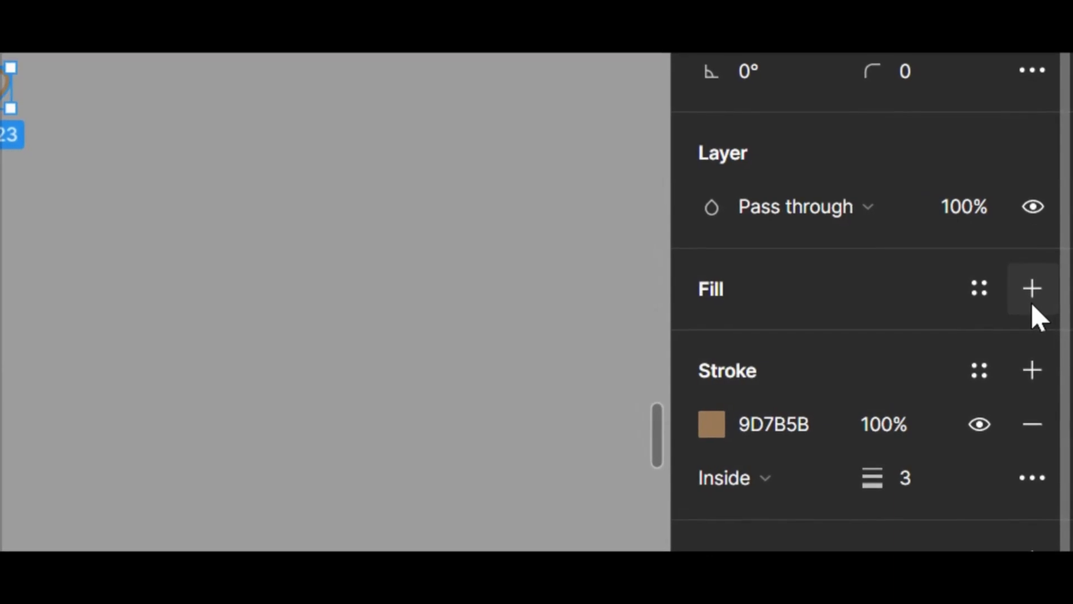
click(1052, 341)
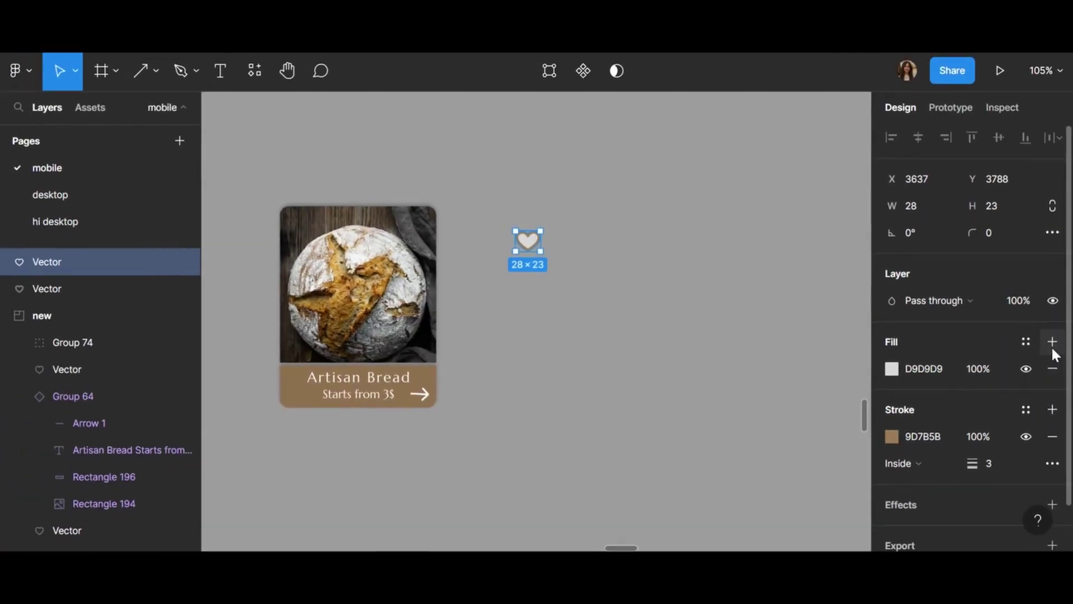
drag(528, 246, 516, 270)
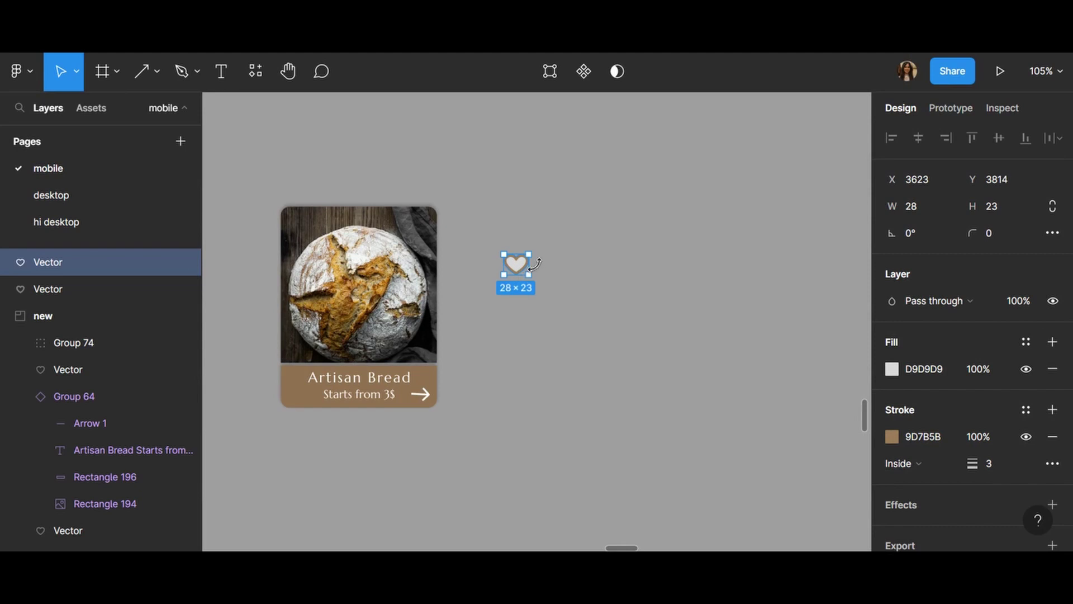
click(893, 370)
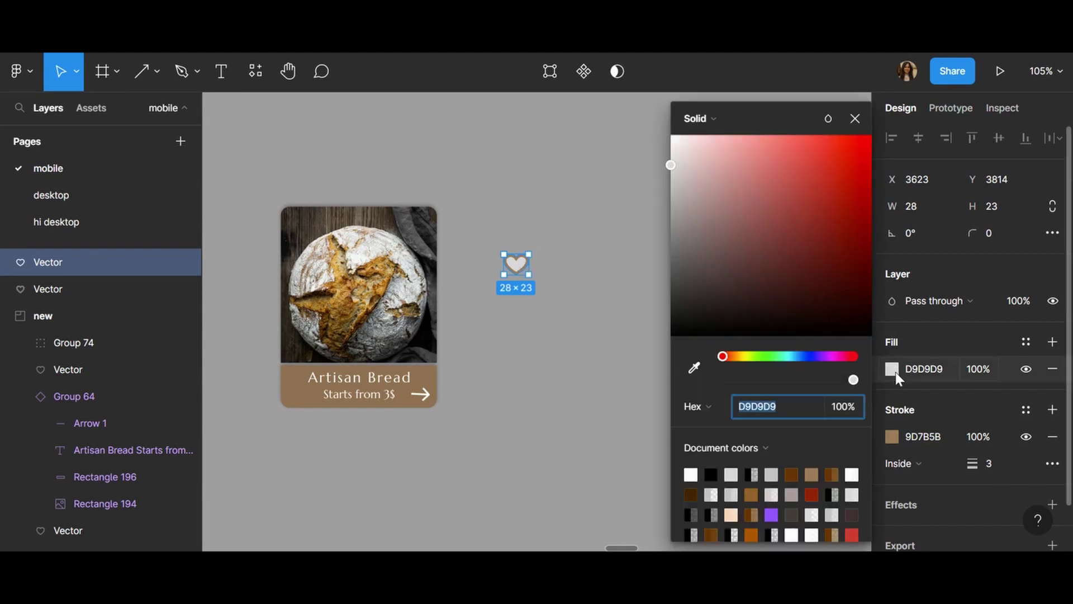
click(813, 474)
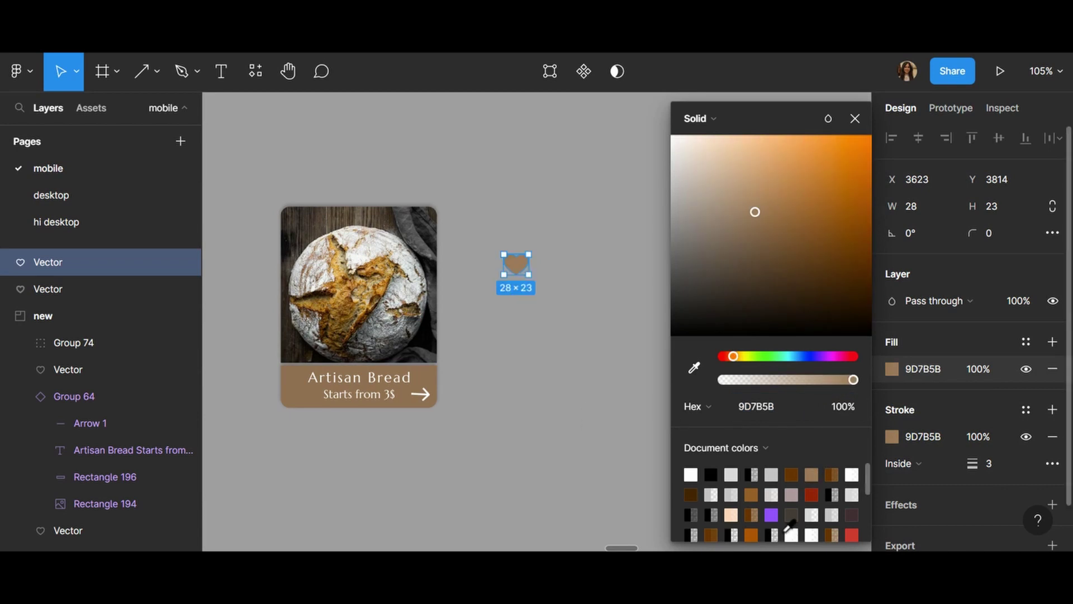
click(818, 494)
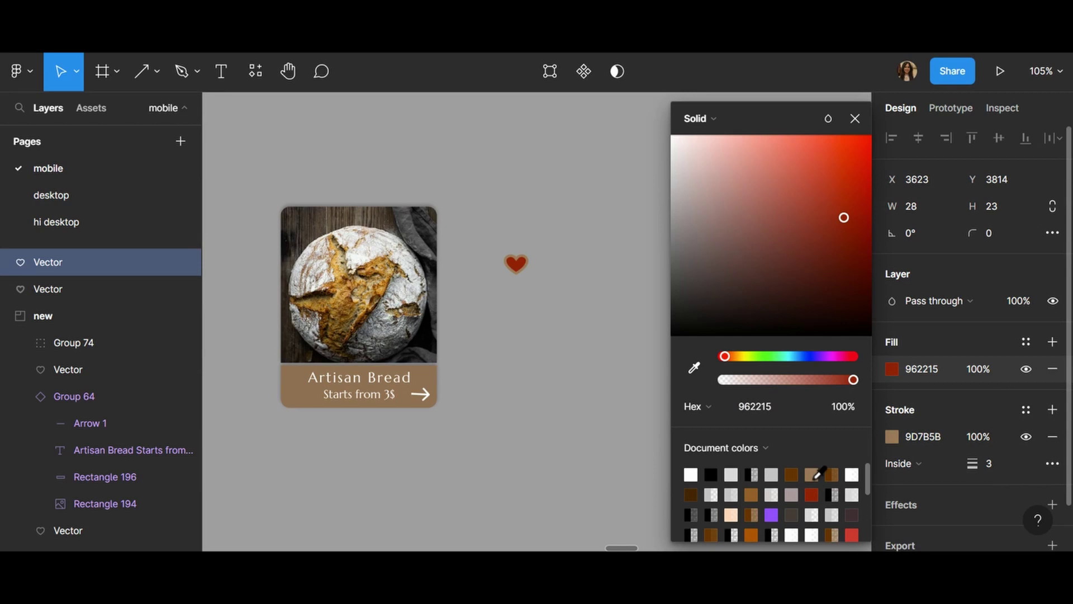
click(814, 475)
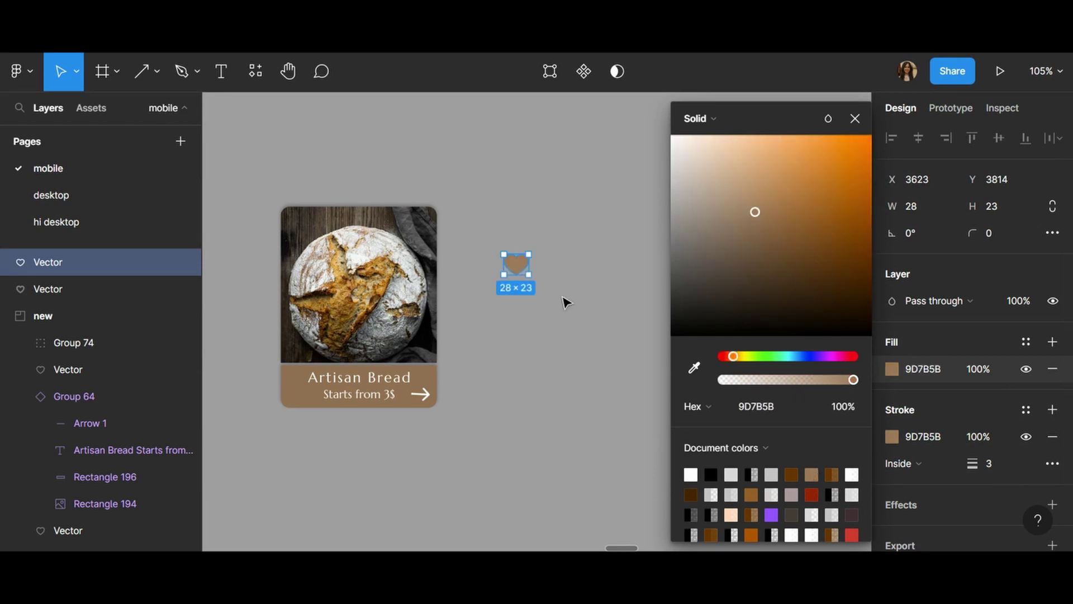
click(855, 118)
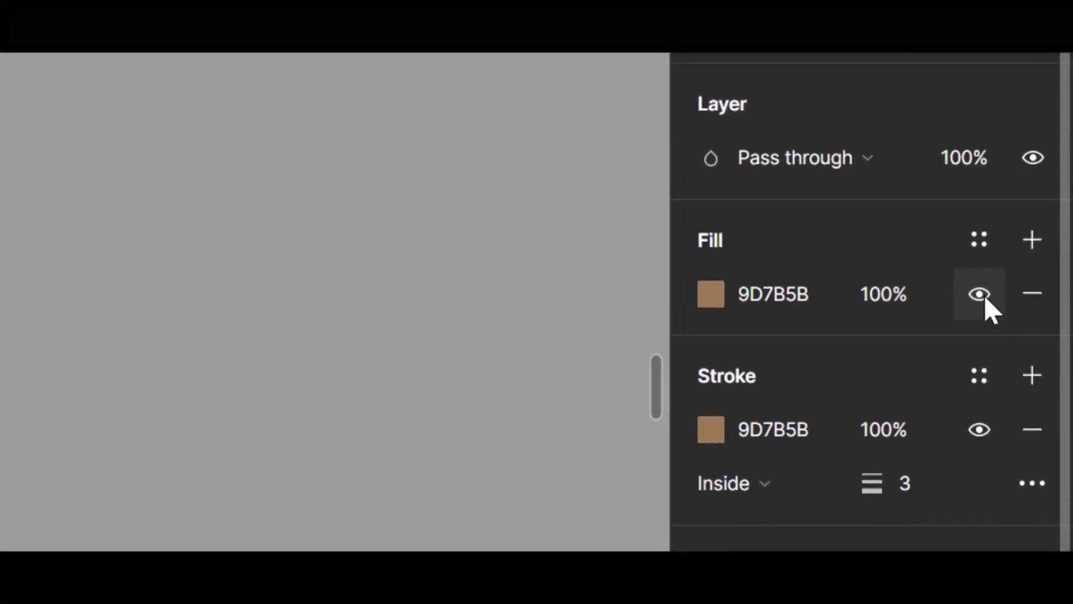
Hide the heart's tan fill so only the empty outline shows
click(1027, 371)
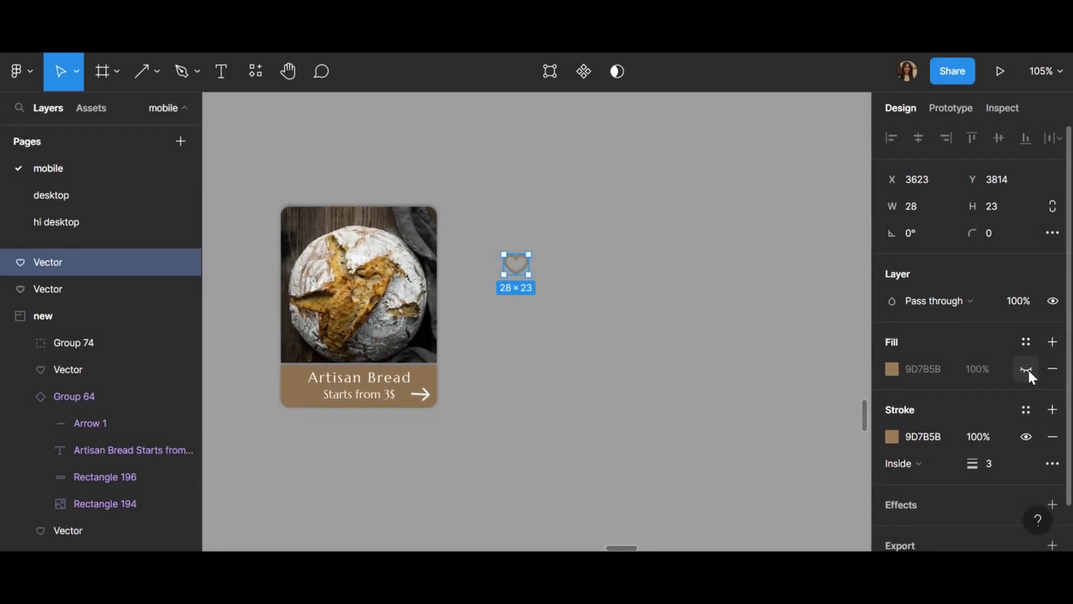
click(1026, 369)
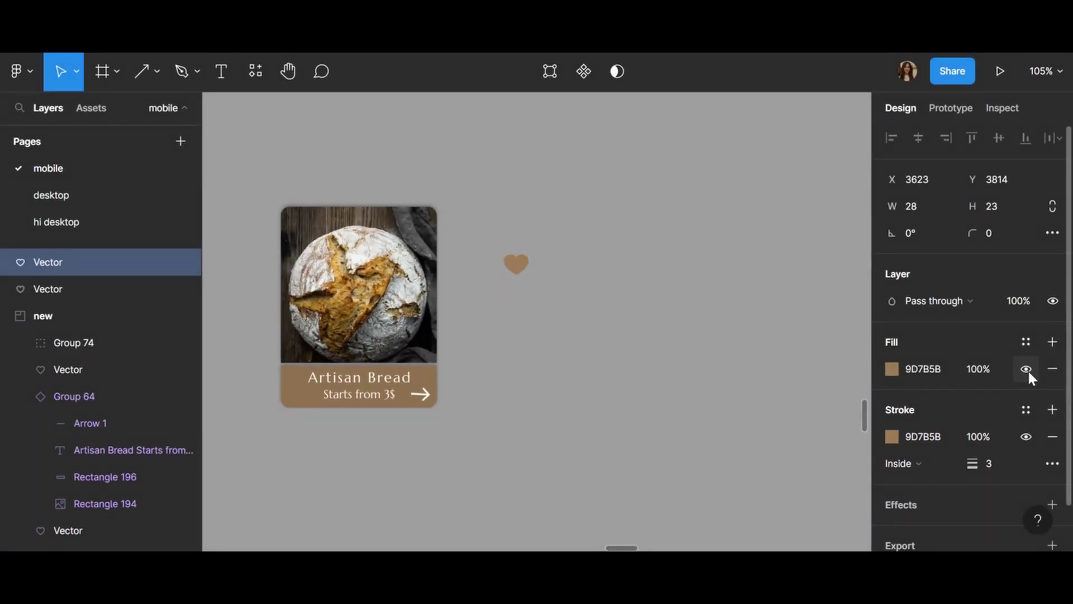
click(1026, 369)
click(1027, 369)
click(1026, 371)
click(431, 319)
Position the empty heart in the bread photo's top-right corner at X 5152, Y 532
click(517, 271)
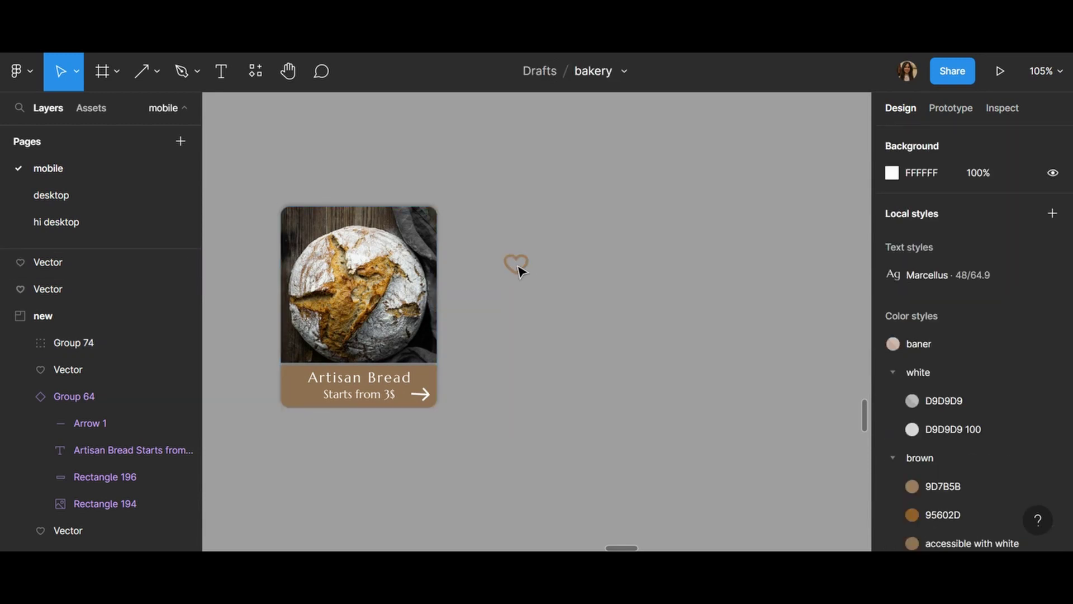
click(524, 272)
drag(524, 273, 426, 233)
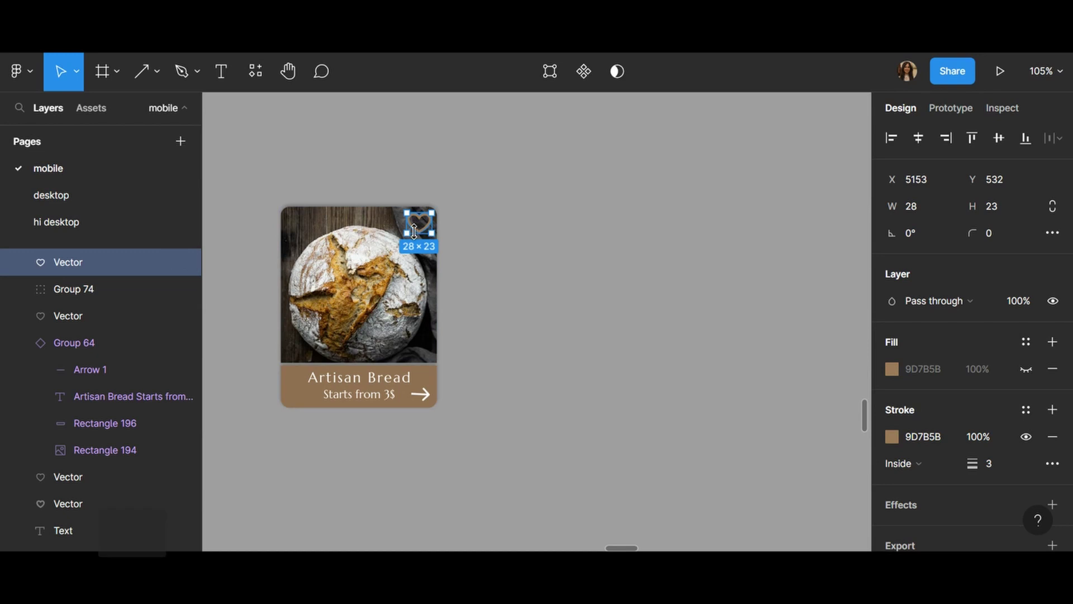
key(alt)
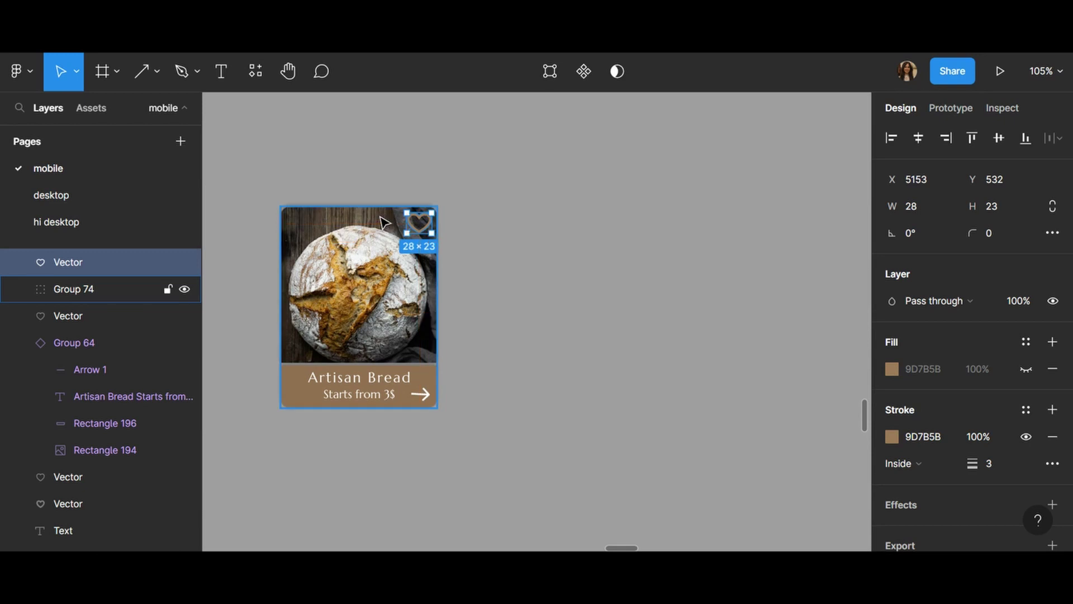
key(Left)
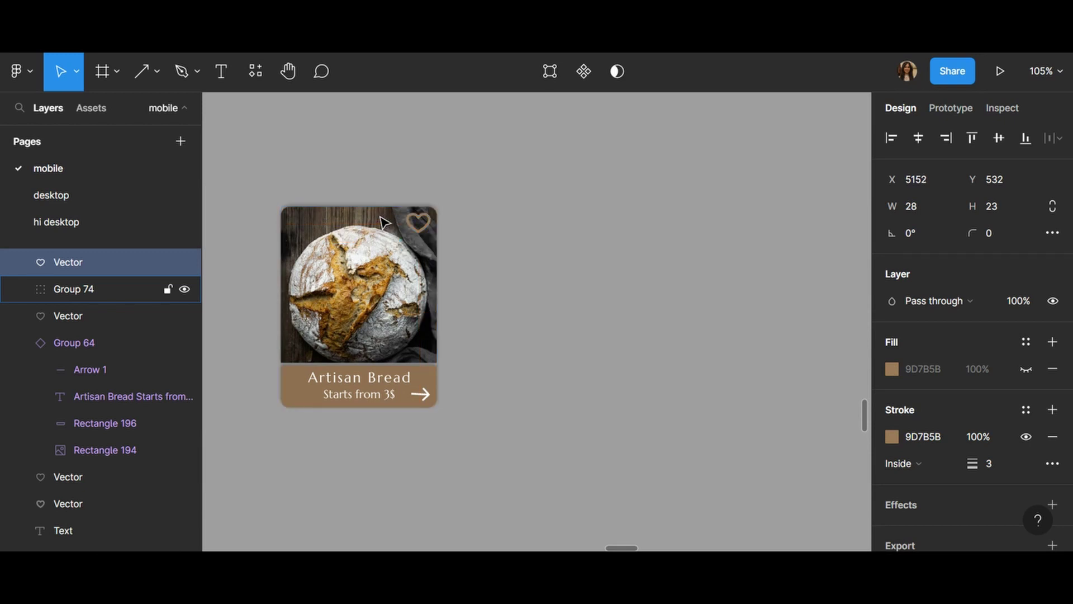
click(512, 307)
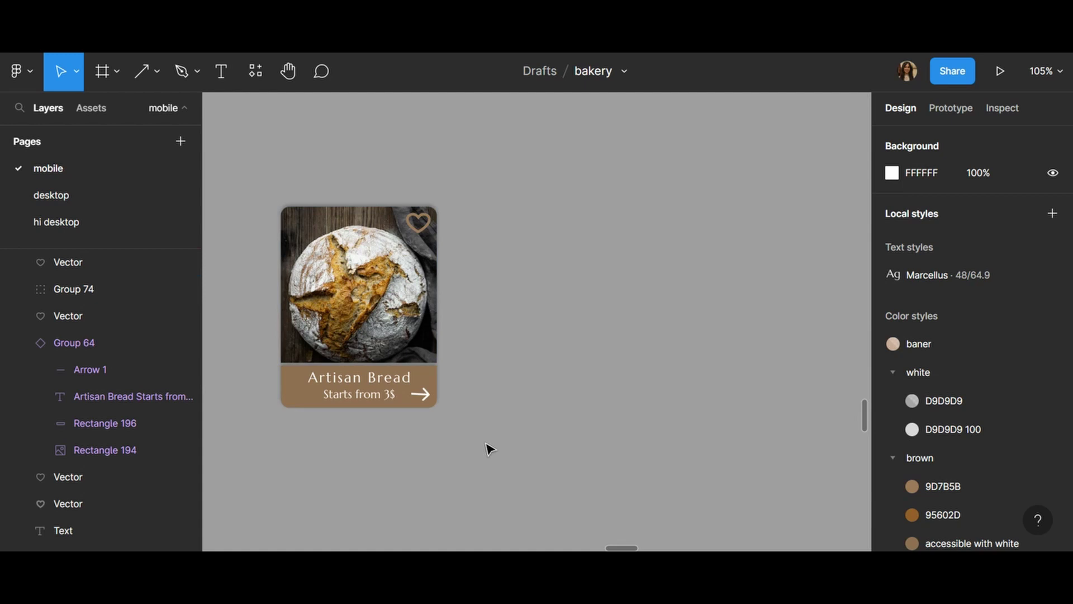
Group the heart with the card as Group 75 and place a copy, Group 76, beside it
drag(487, 430, 267, 197)
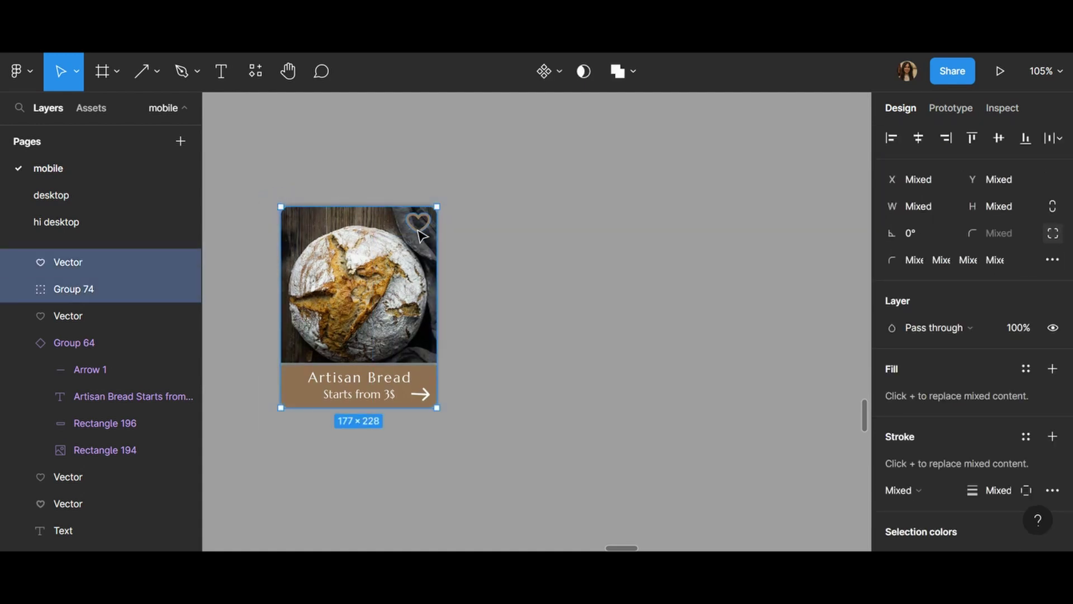
key(ctrl)
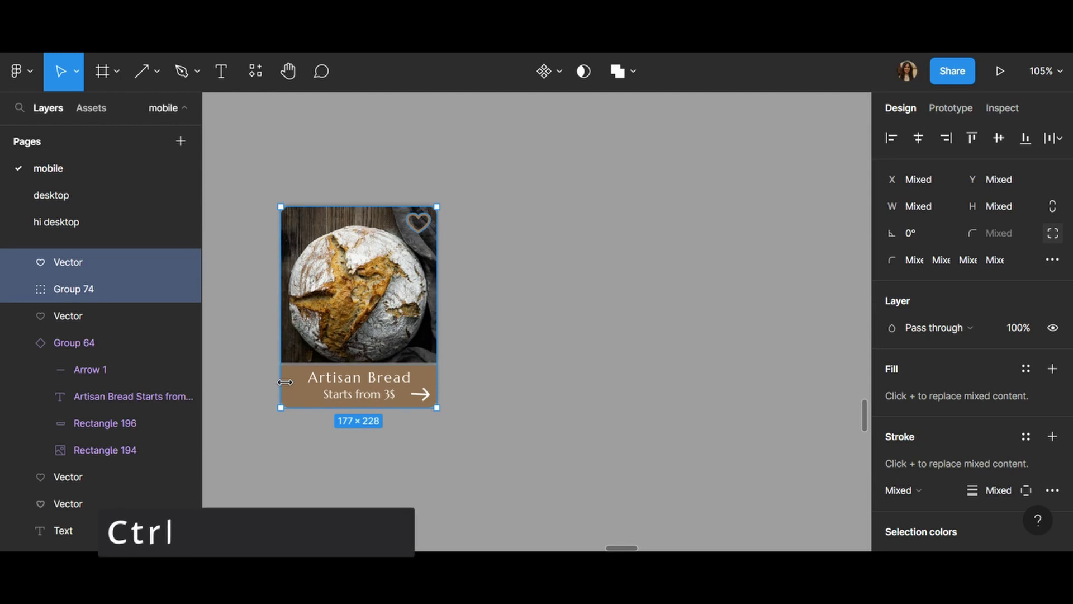
key(ctrl+g)
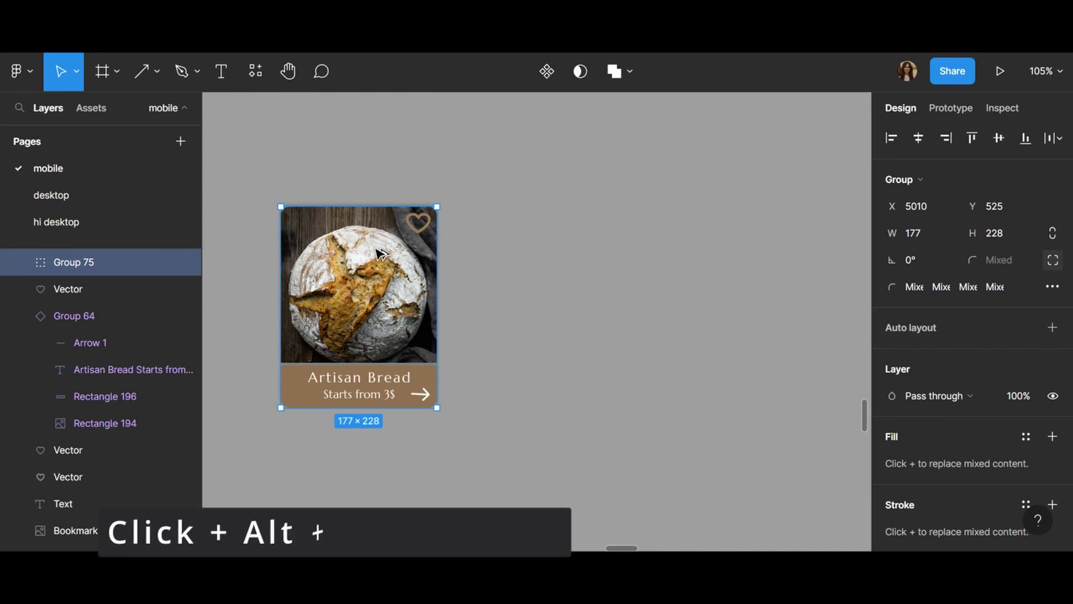
drag(374, 252, 564, 256)
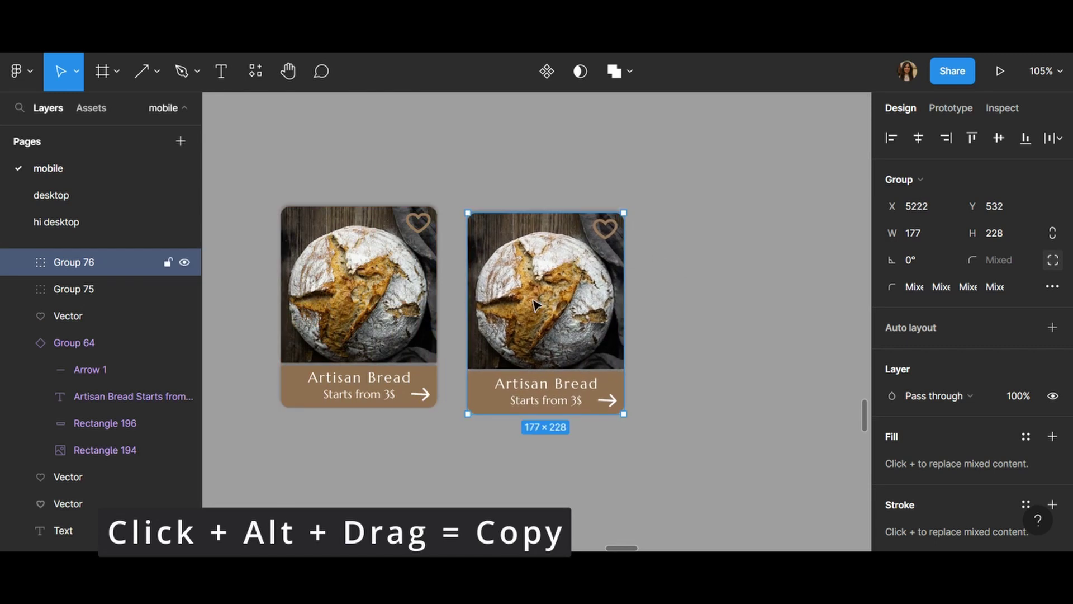
drag(507, 305, 511, 299)
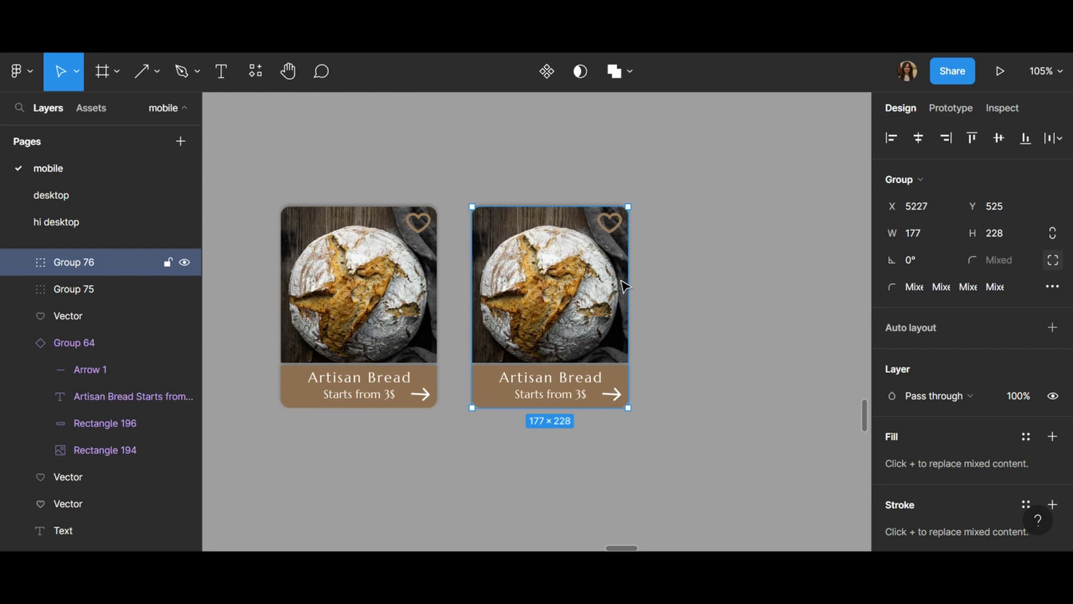
Show the 9D7B5B fill on the duplicate card's heart to make it solid tan
double_click(618, 232)
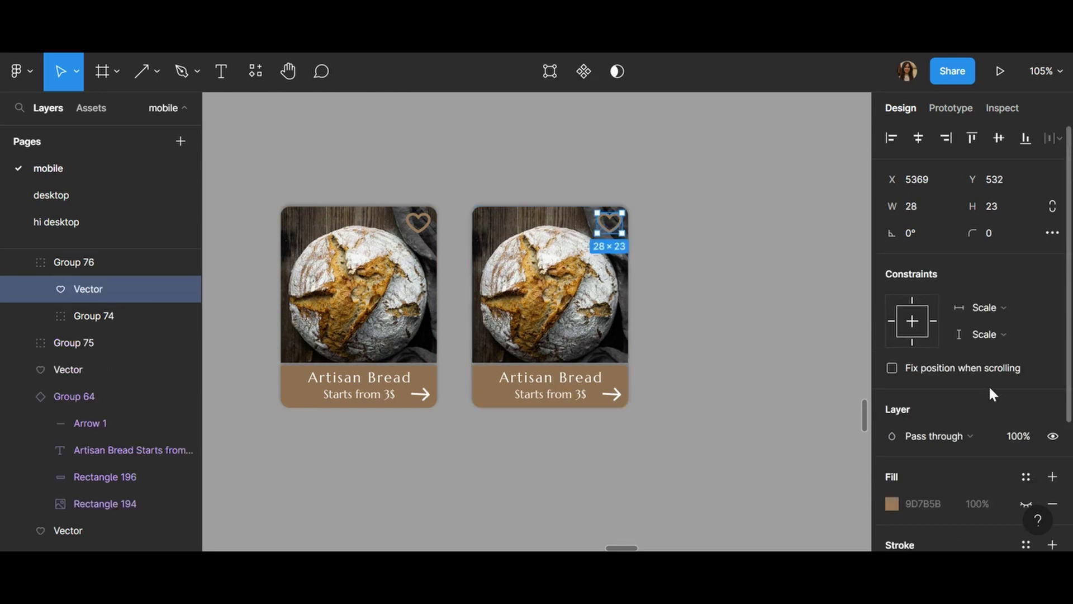
scroll(989, 400, down, 3)
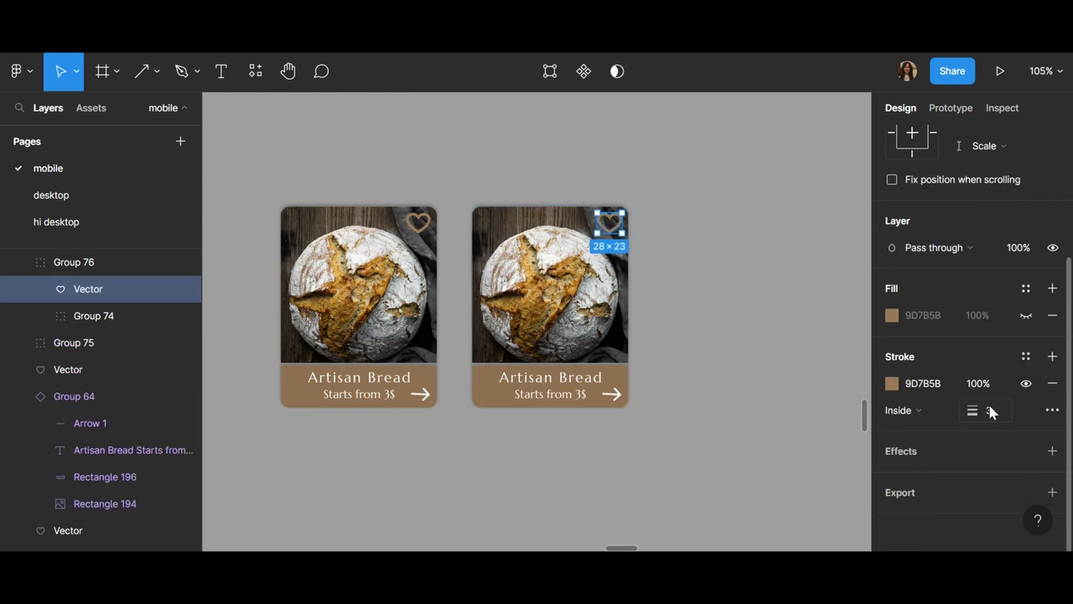
click(1026, 318)
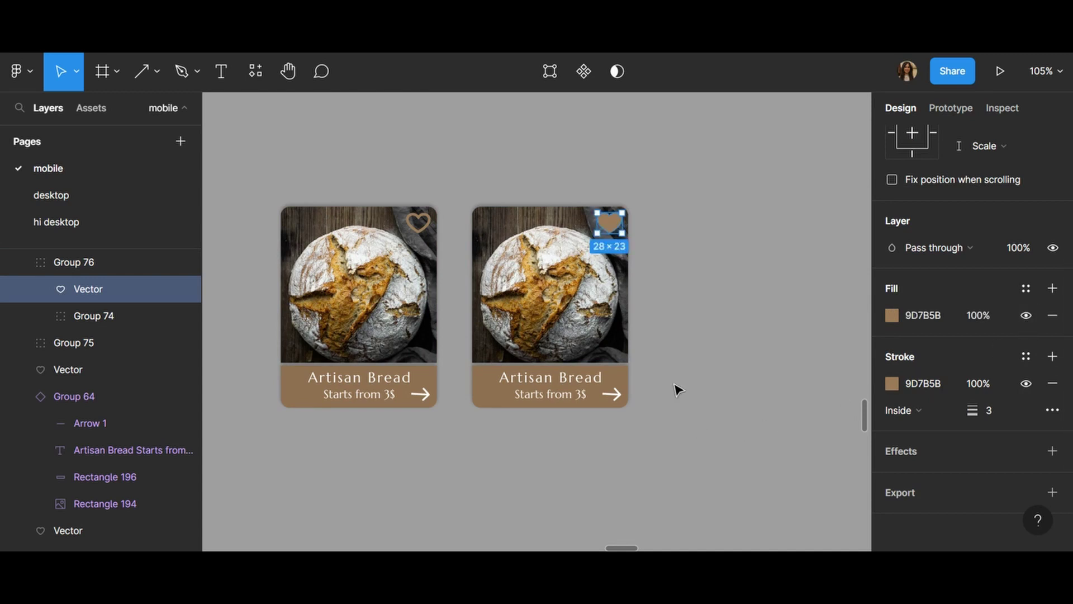
click(710, 366)
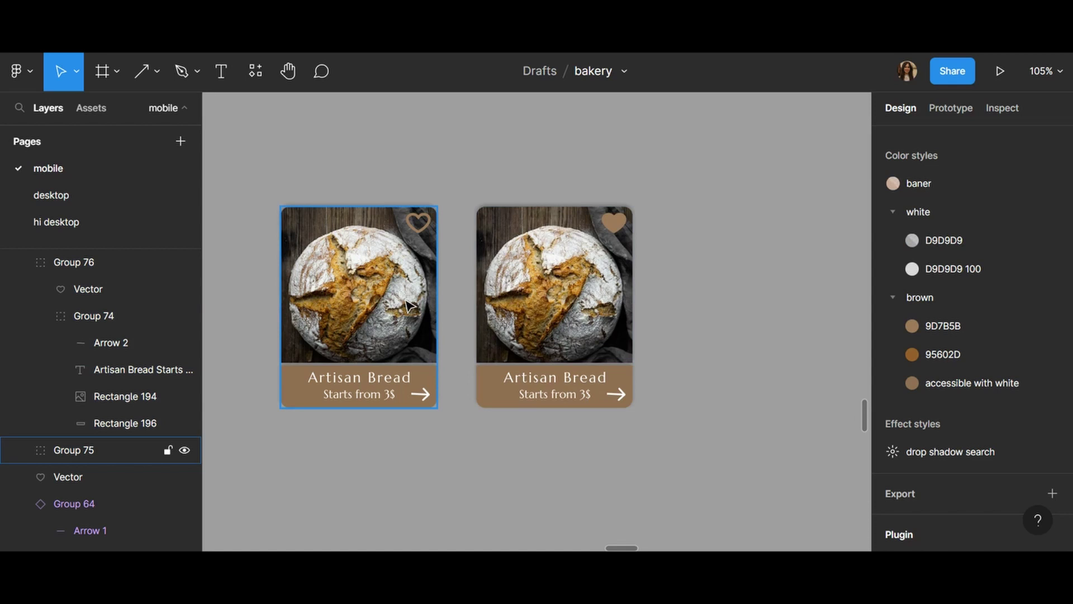
Combine both Artisan Bread cards into component set Component 29 with two Property 1 variants
click(377, 288)
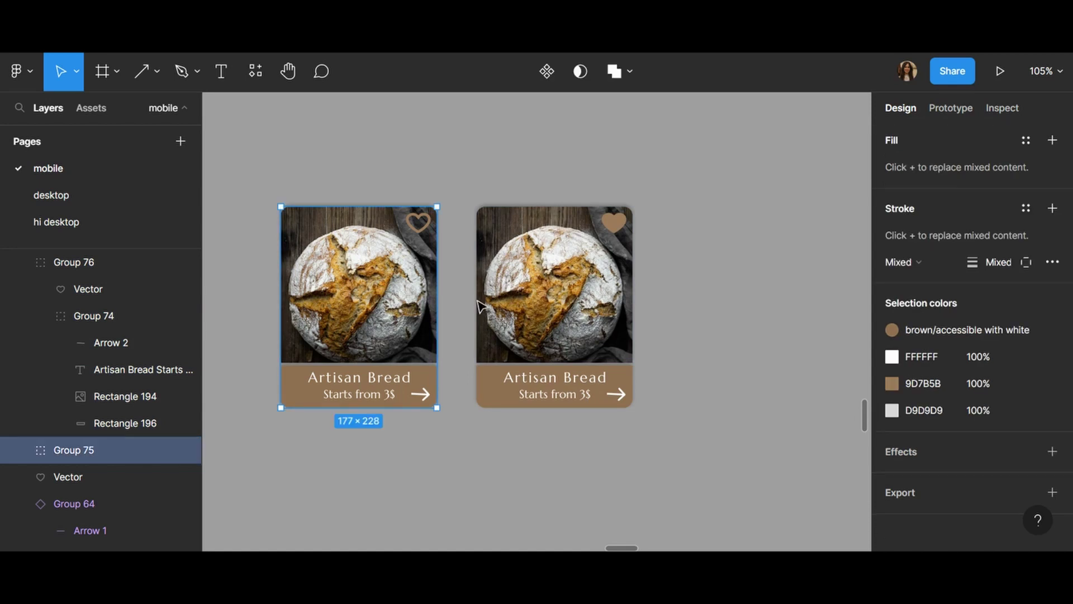
shift+click(535, 299)
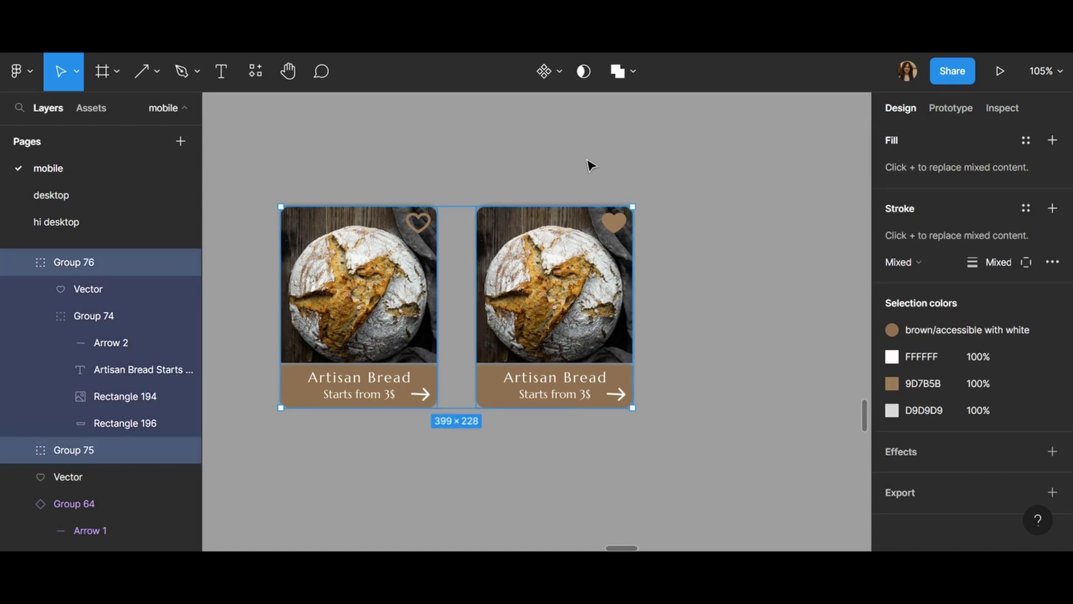
click(561, 78)
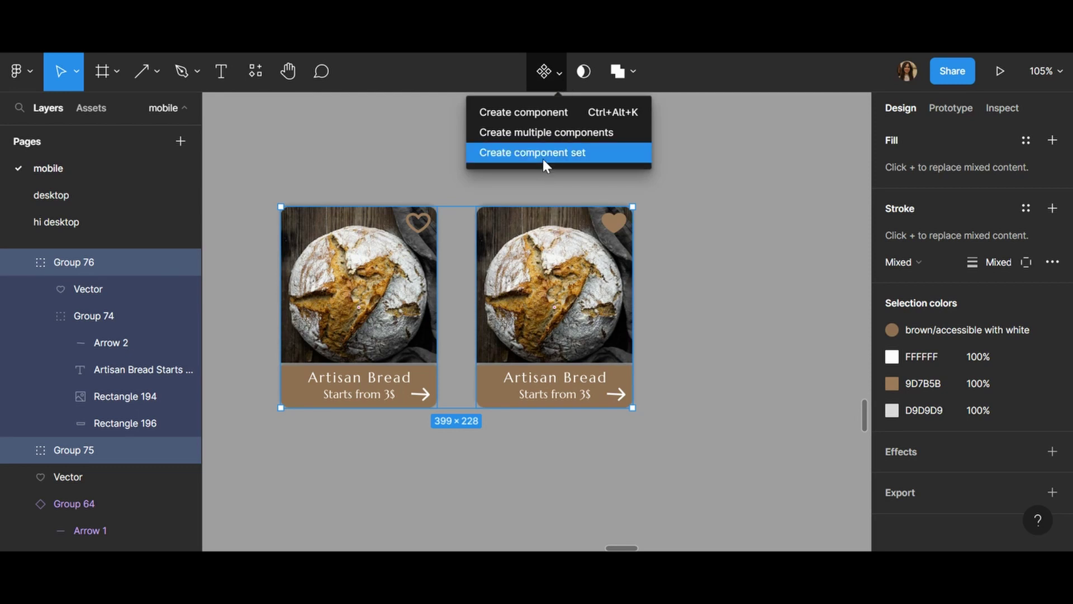
click(561, 153)
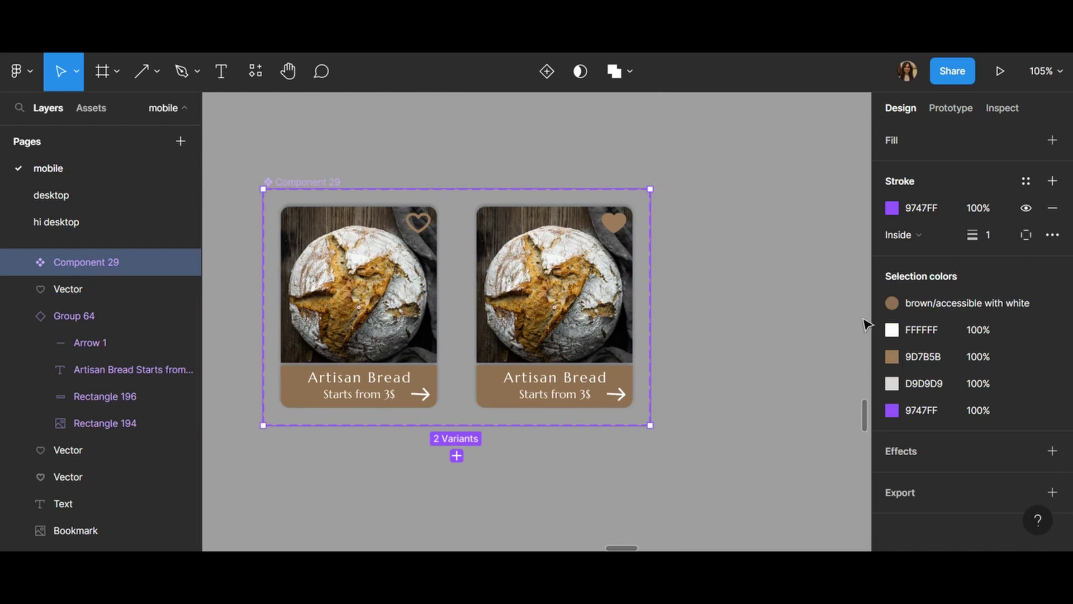
scroll(956, 297, up, 5)
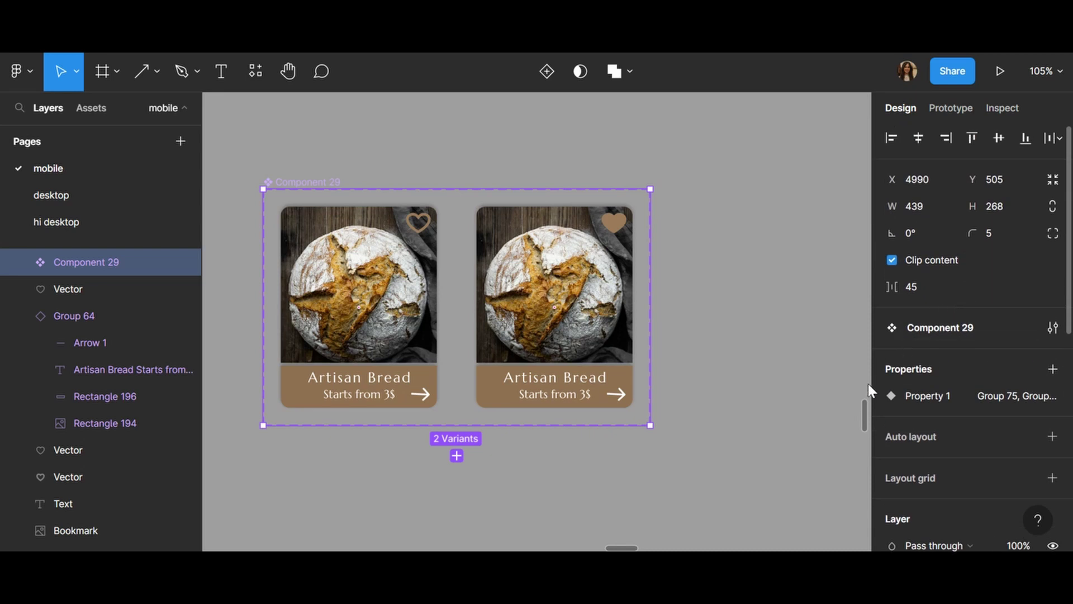
scroll(895, 386, down, 4)
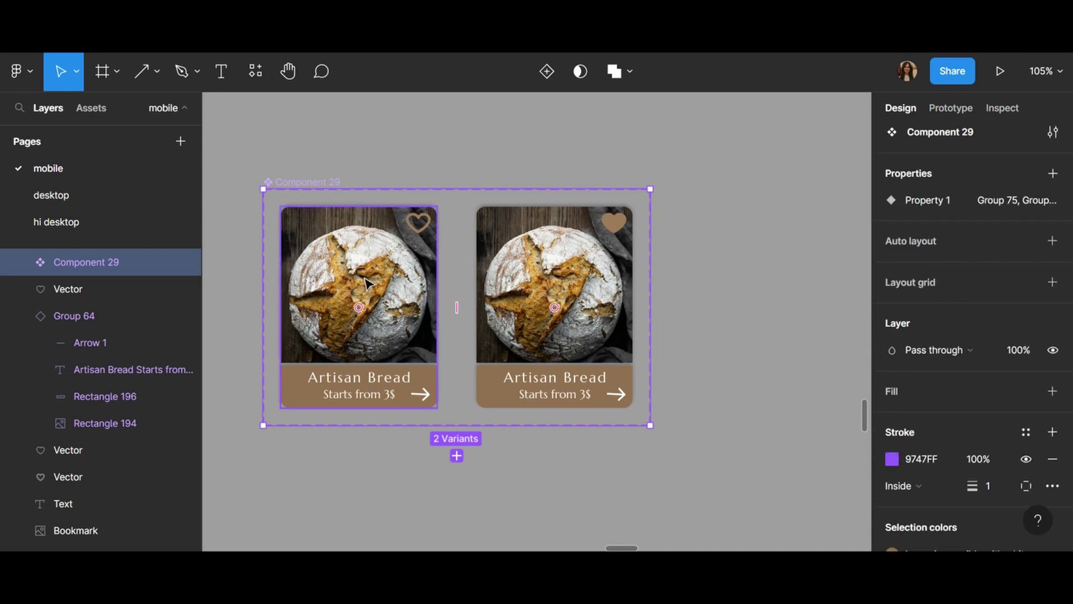
Connect the first variant's empty heart to the filled-heart variant with a Change to tap action
click(951, 109)
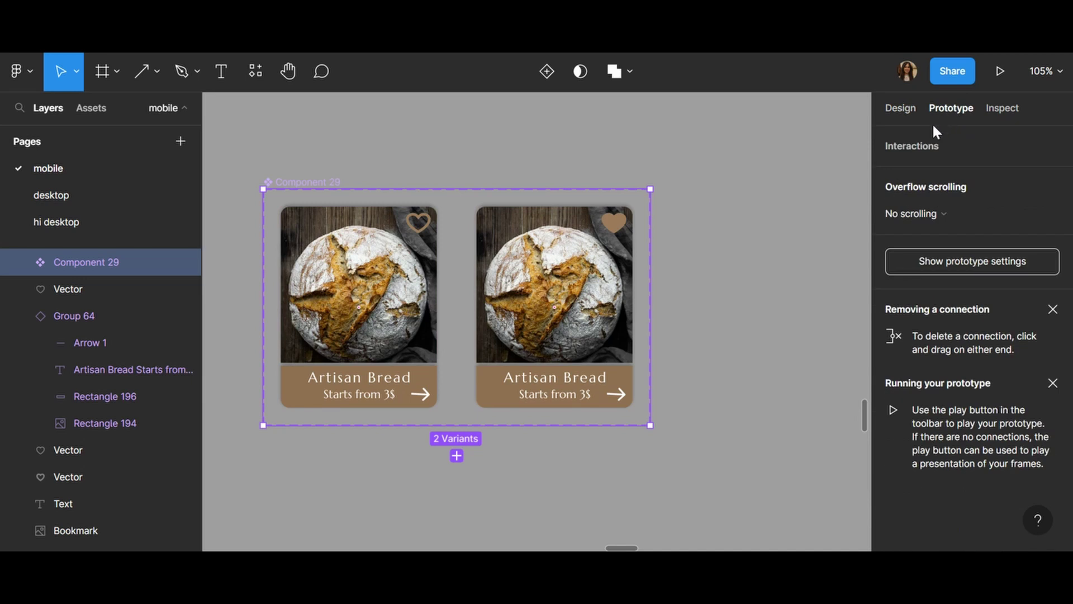
double_click(424, 229)
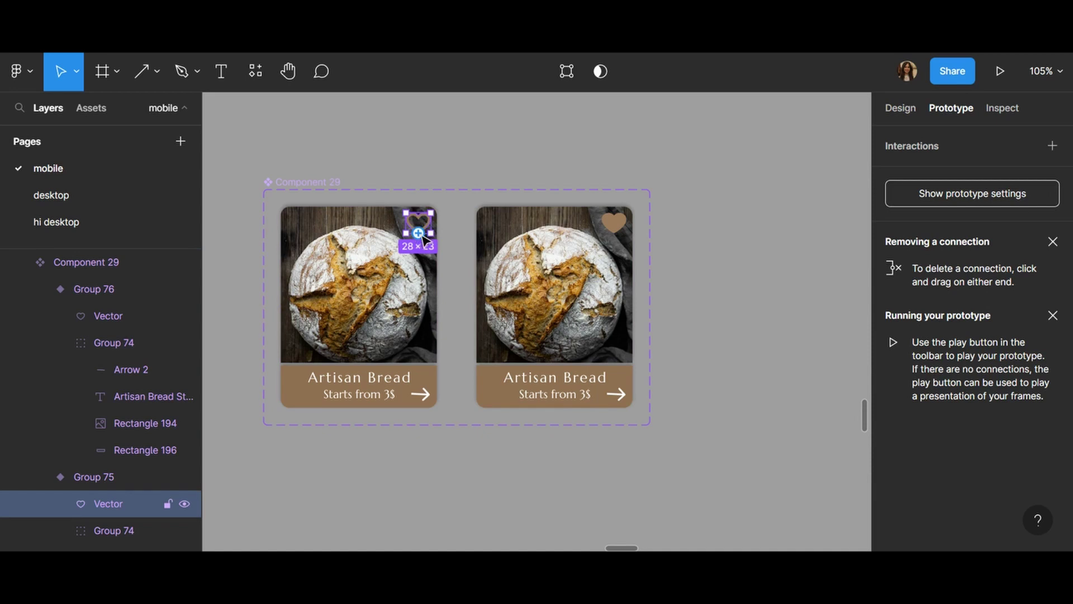
drag(417, 233, 590, 247)
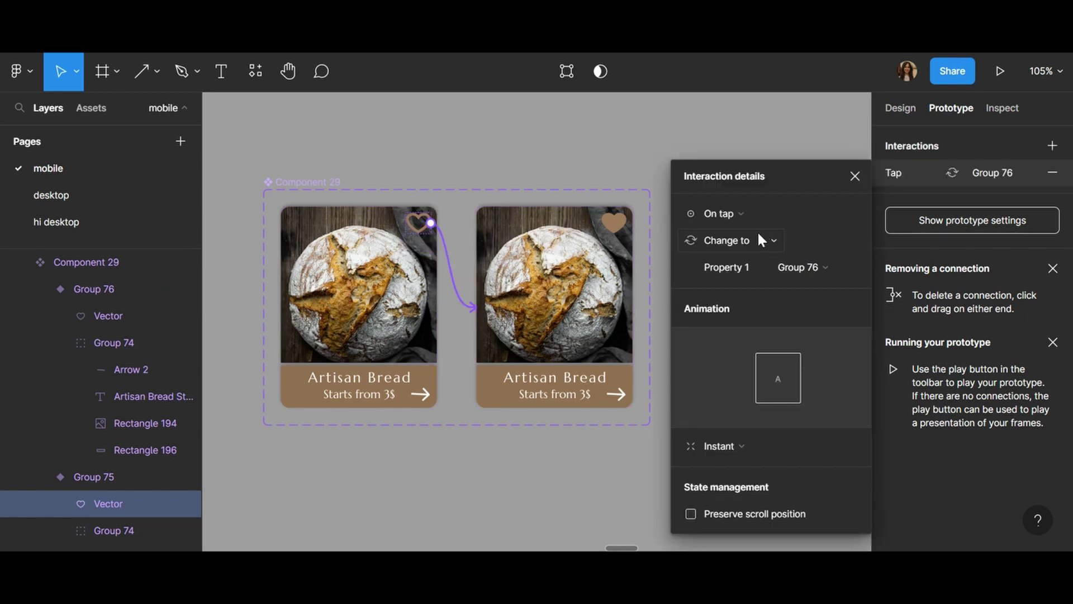
click(776, 235)
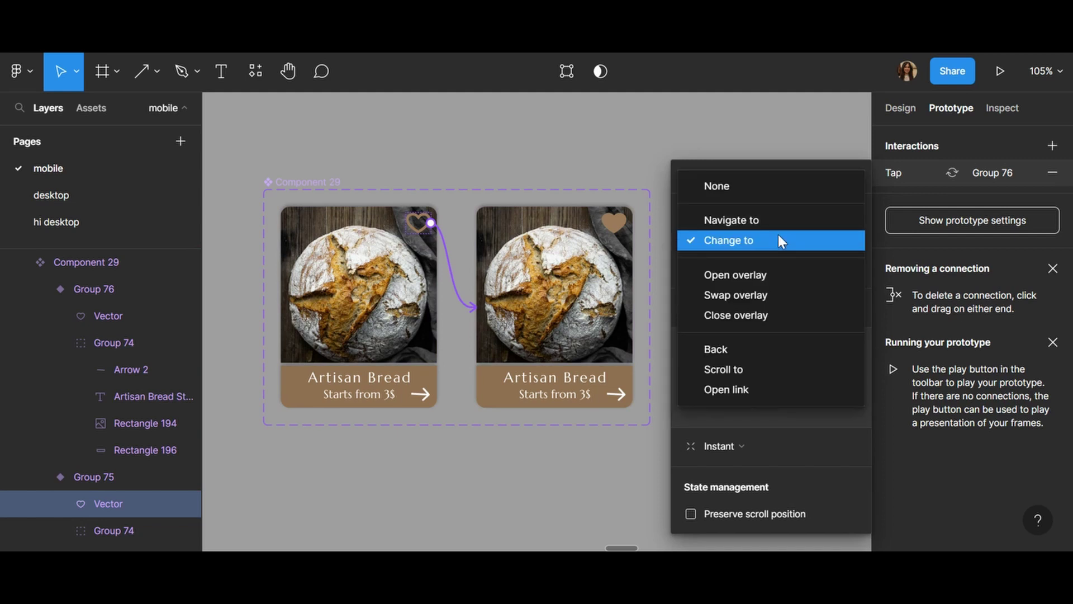
click(770, 239)
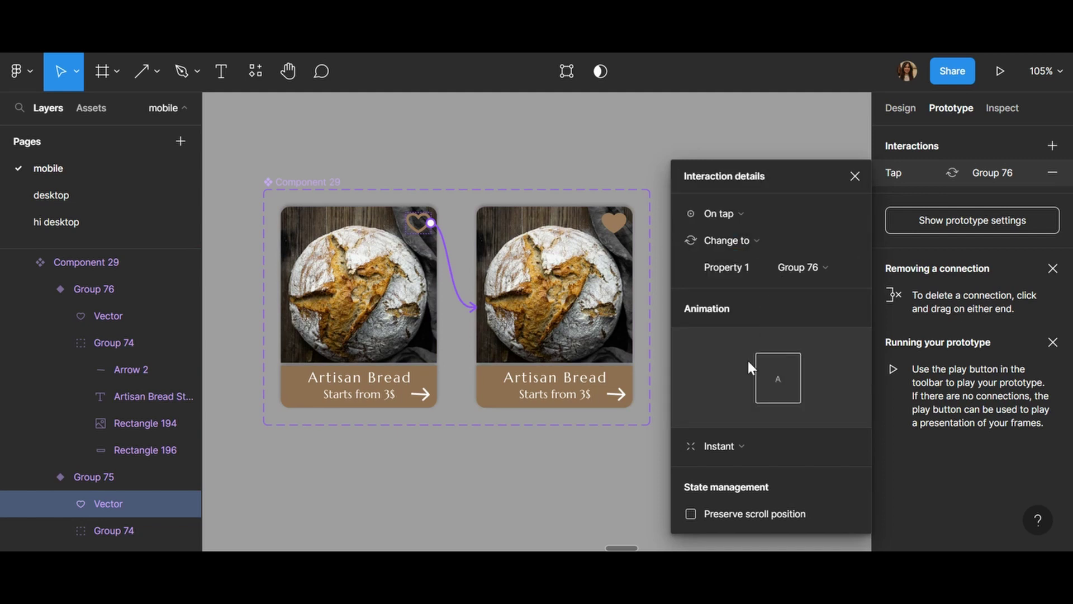
Set that interaction's animation to Smart animate, then select the second variant's filled heart
click(742, 447)
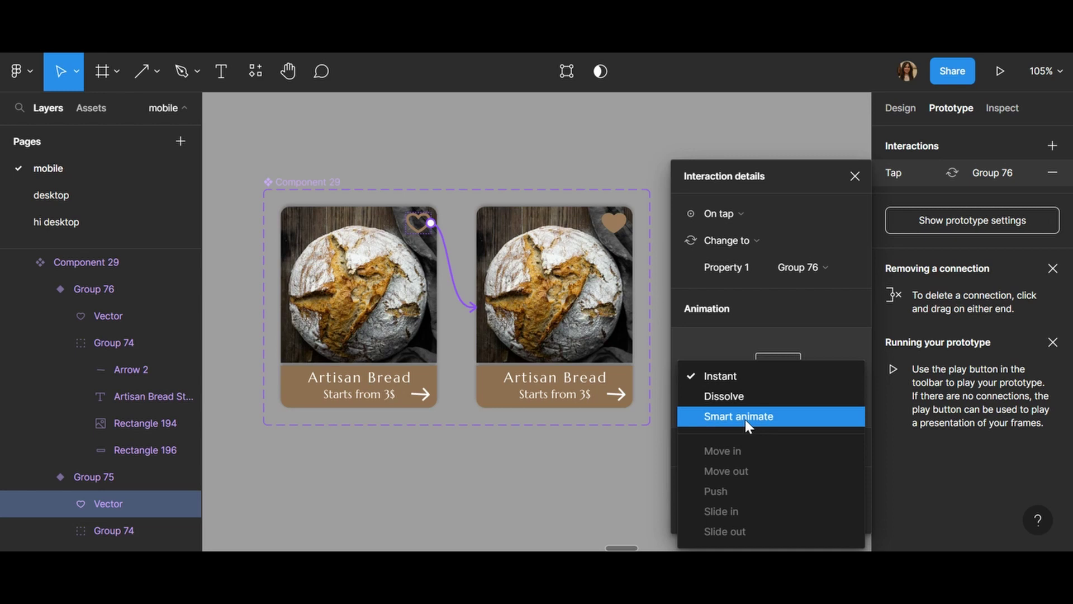
click(747, 415)
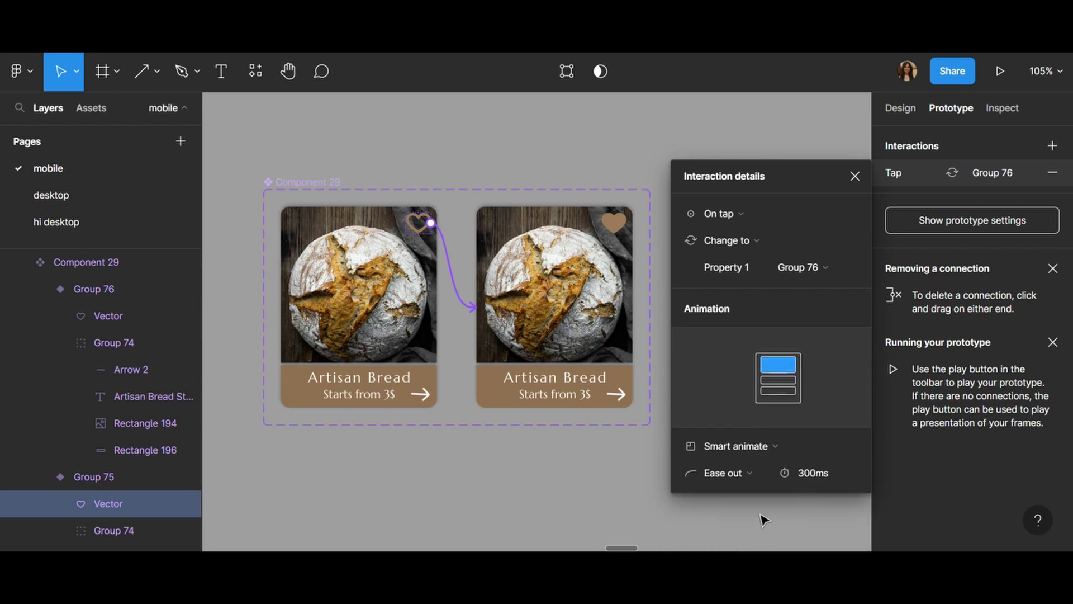
click(854, 178)
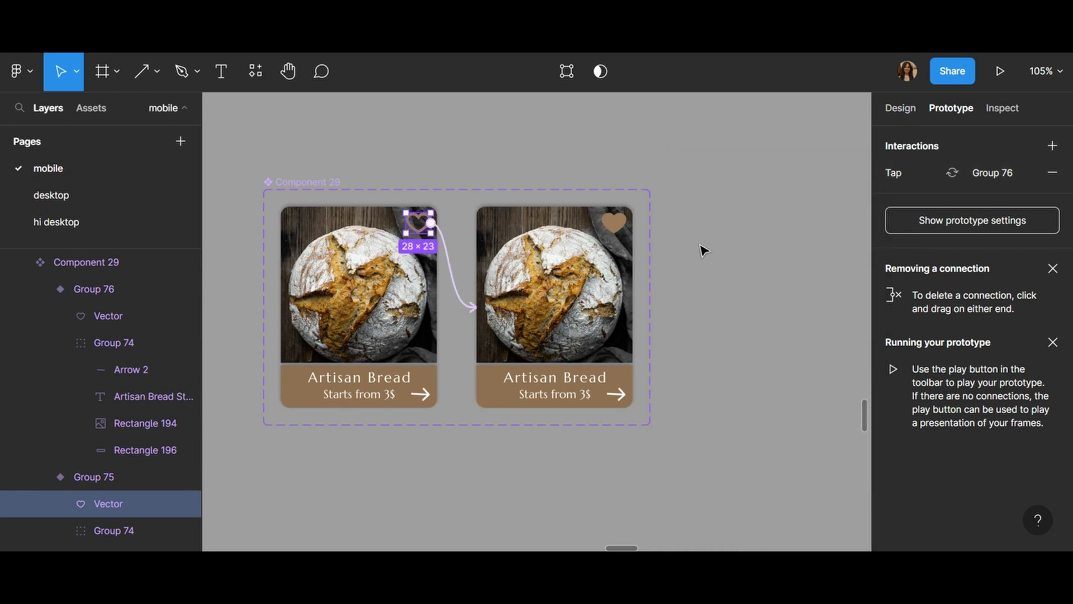
click(612, 223)
double_click(614, 226)
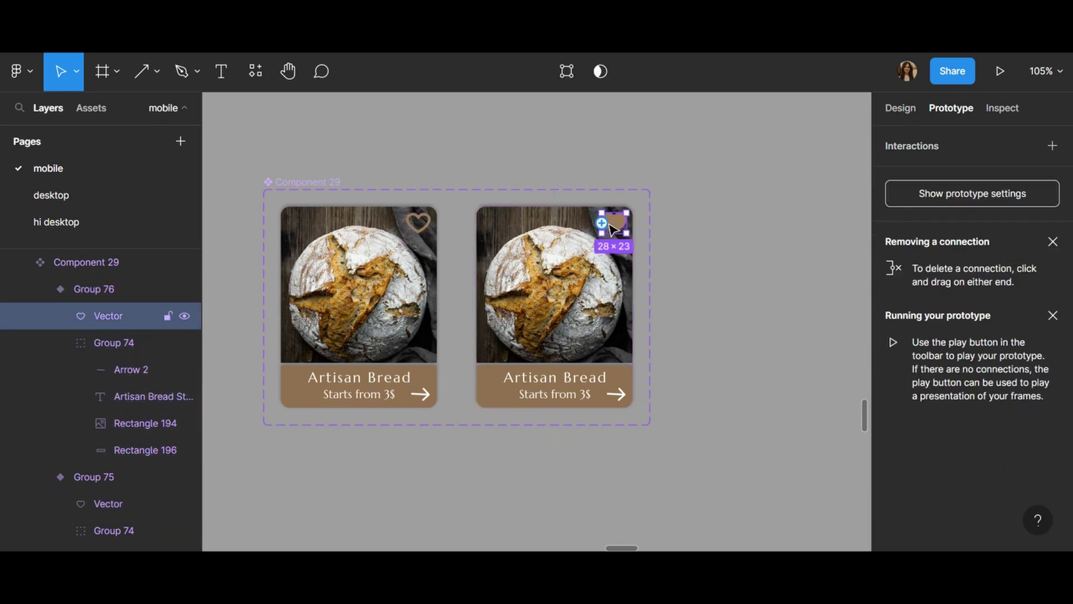
Link the filled heart back to the empty-heart variant, Group 75, with Smart animate
drag(602, 223, 367, 306)
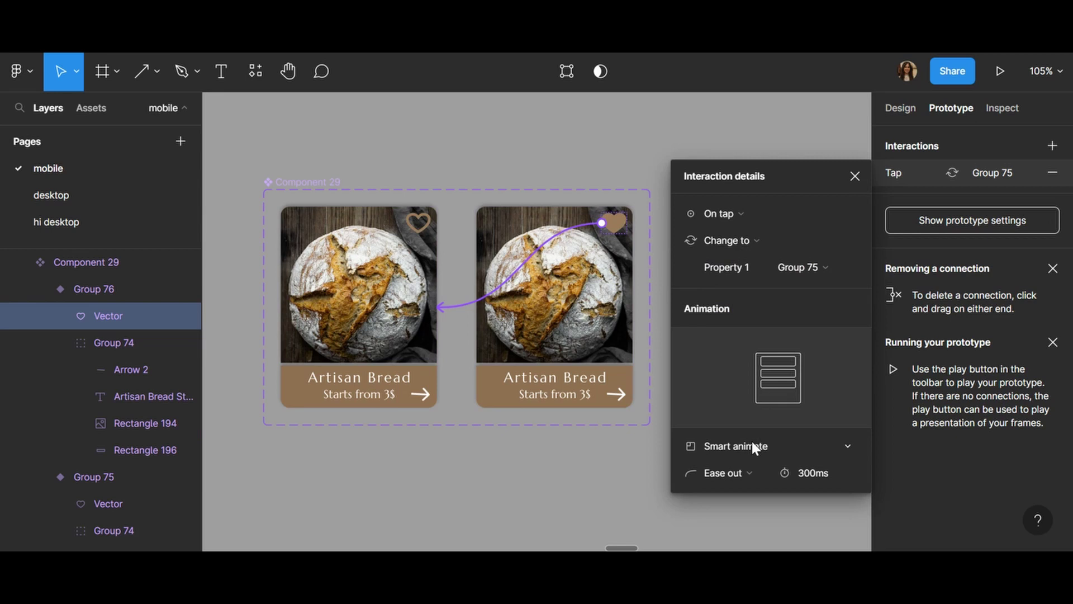
click(855, 176)
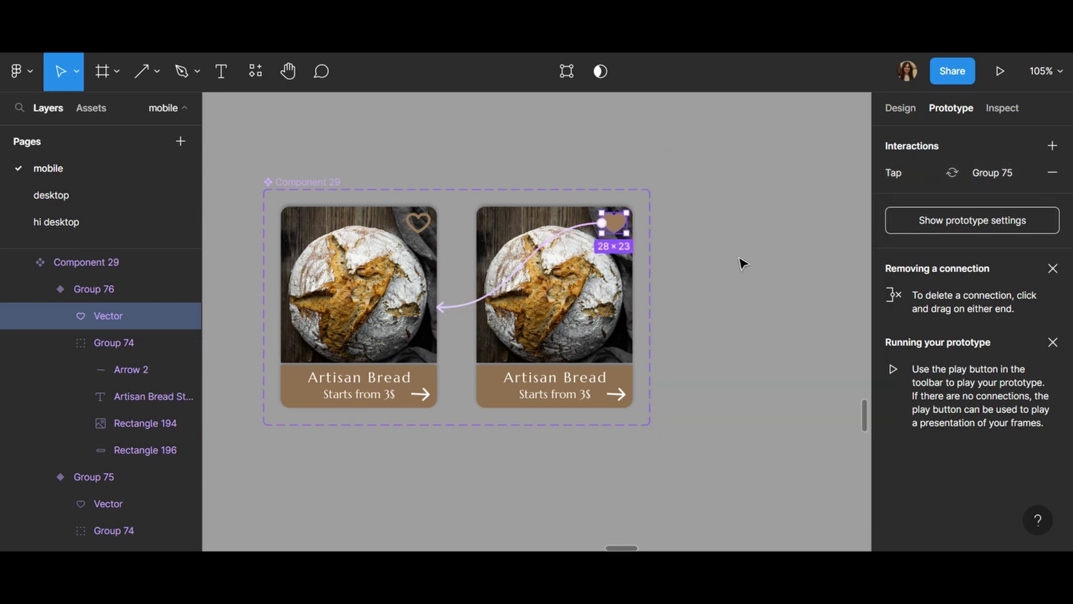
click(346, 282)
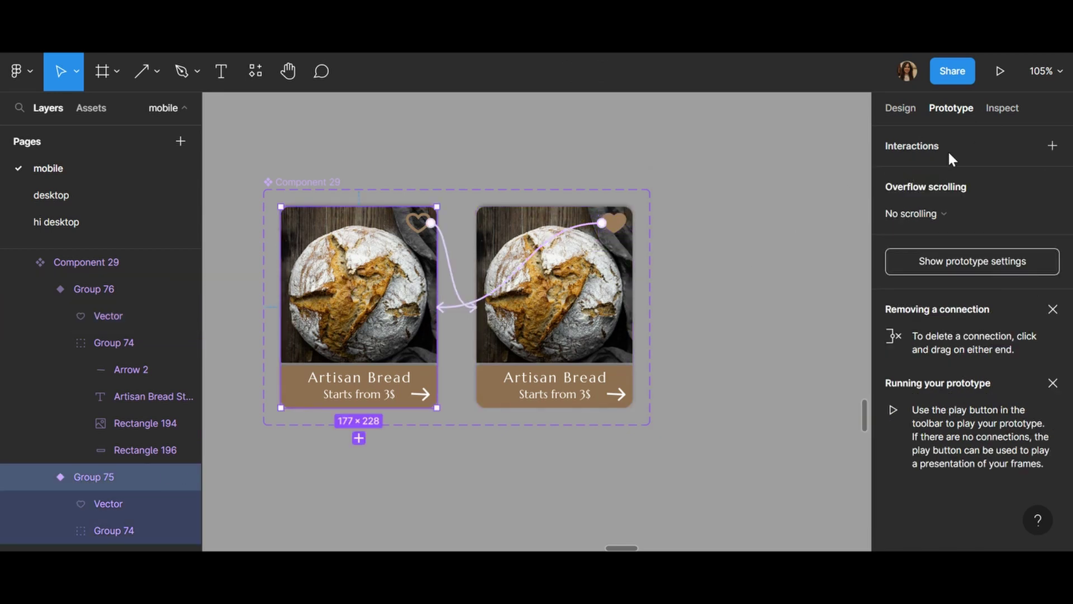
Place an instance of Component 29 from Assets onto the canvas
click(899, 108)
scroll(534, 462, down, 5)
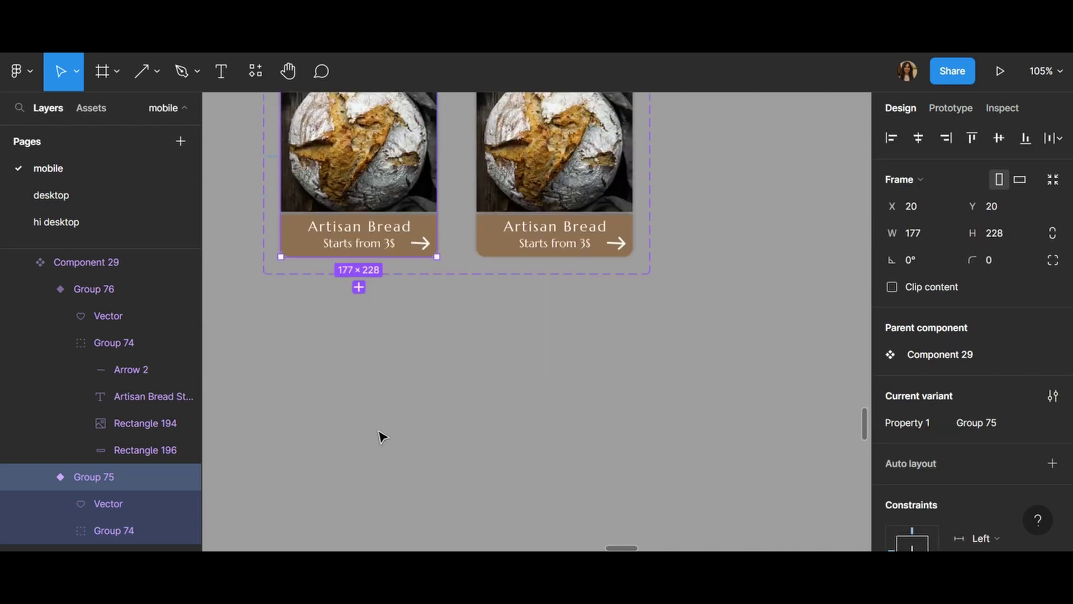
click(89, 108)
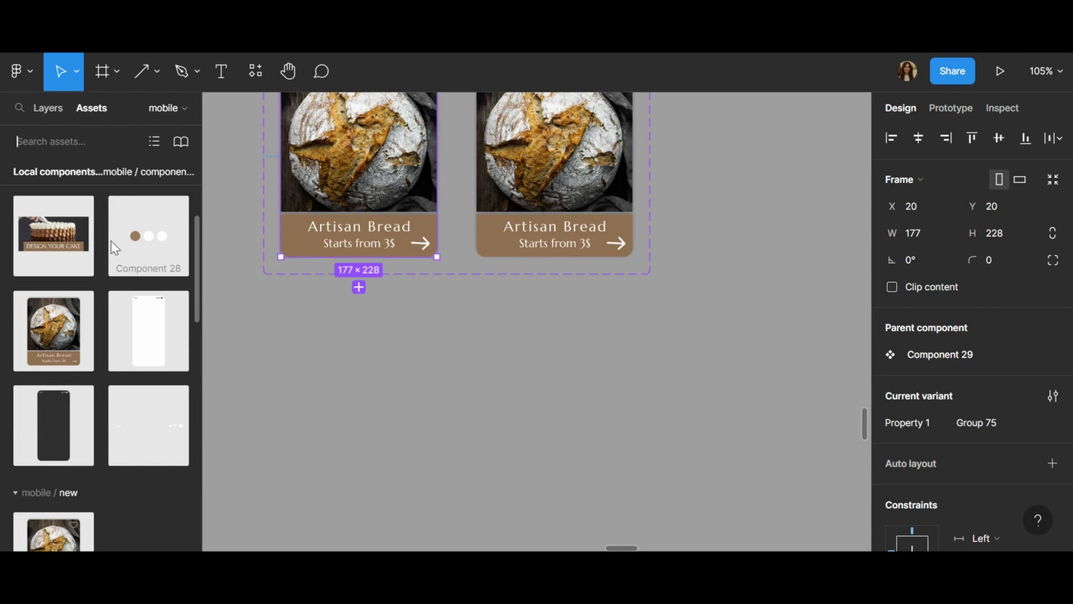
scroll(135, 440, down, 7)
scroll(127, 447, up, 4)
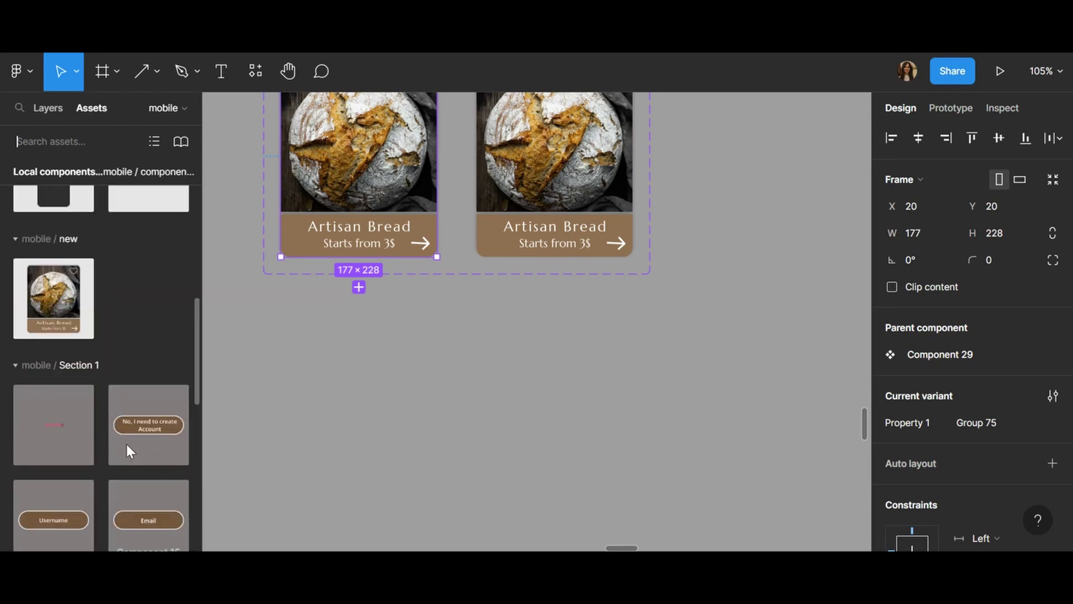
drag(77, 364, 454, 438)
Make the card instance the starting point of Flow 22
scroll(601, 398, down, 4)
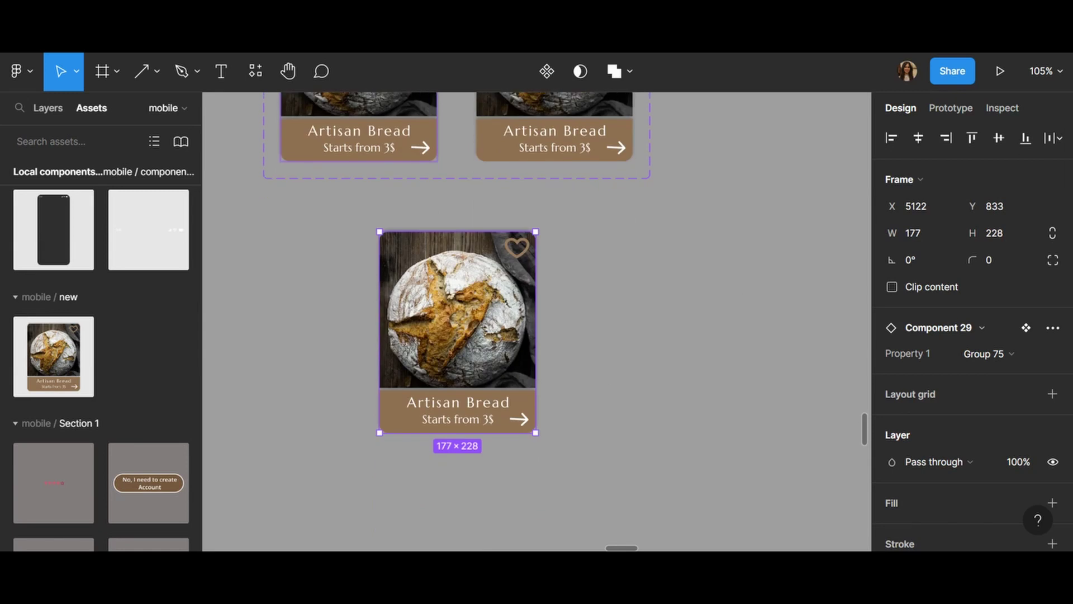
click(938, 113)
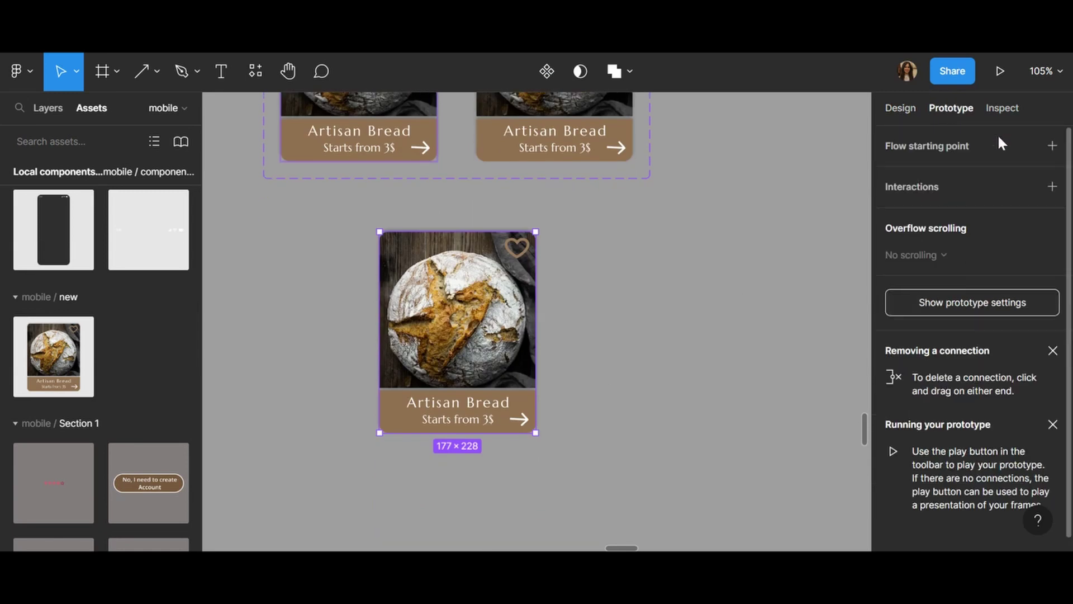
click(1052, 145)
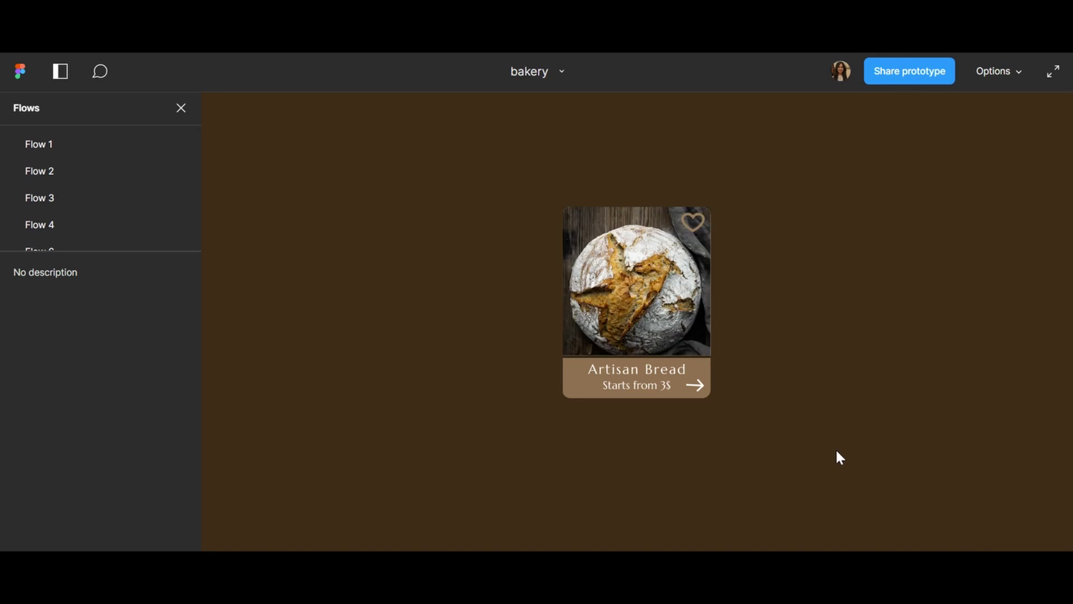
Tap the heart twice in the playing prototype to fill it, then empty it
click(694, 223)
click(695, 232)
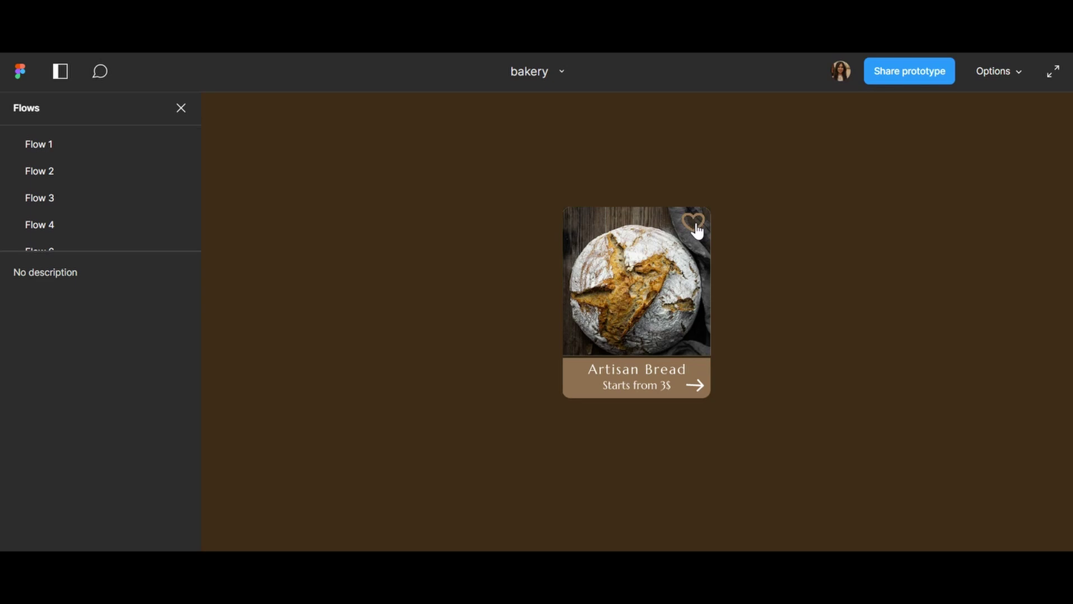